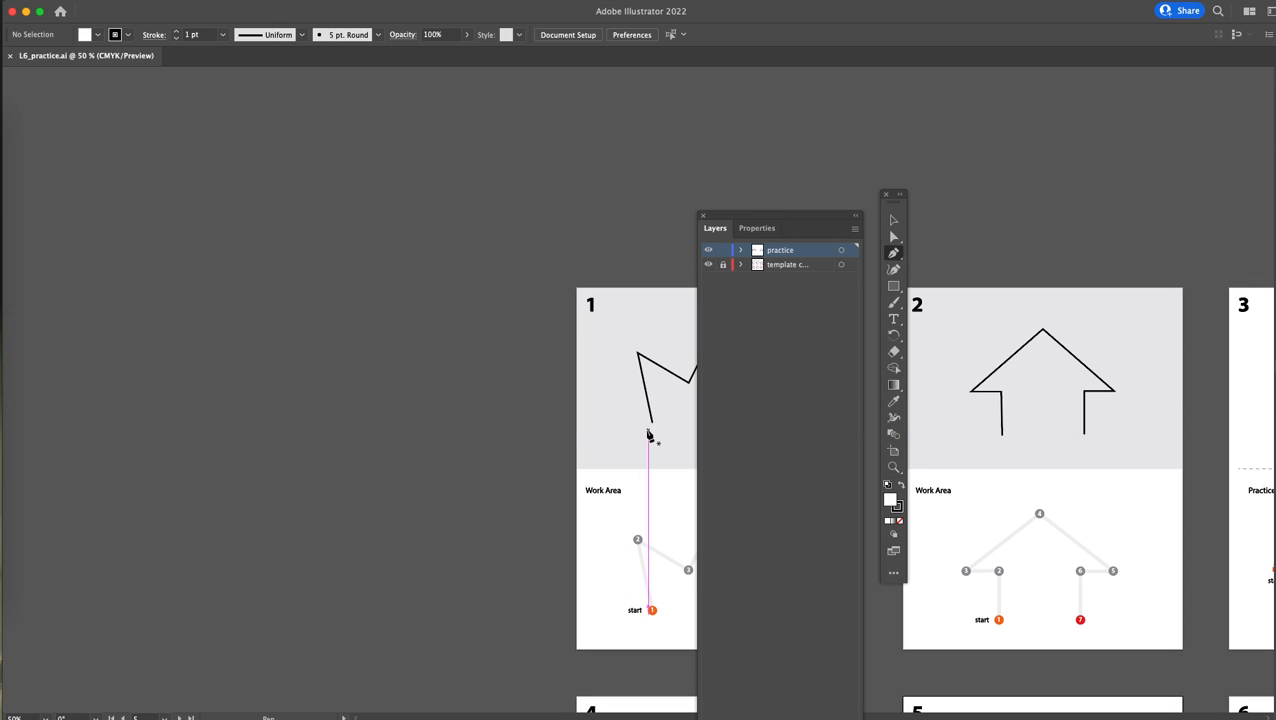
Trace the crown in artboard 1's Work Area with straight Pen tool segments through points 1 to 7, ending it as an open path
key(super+0)
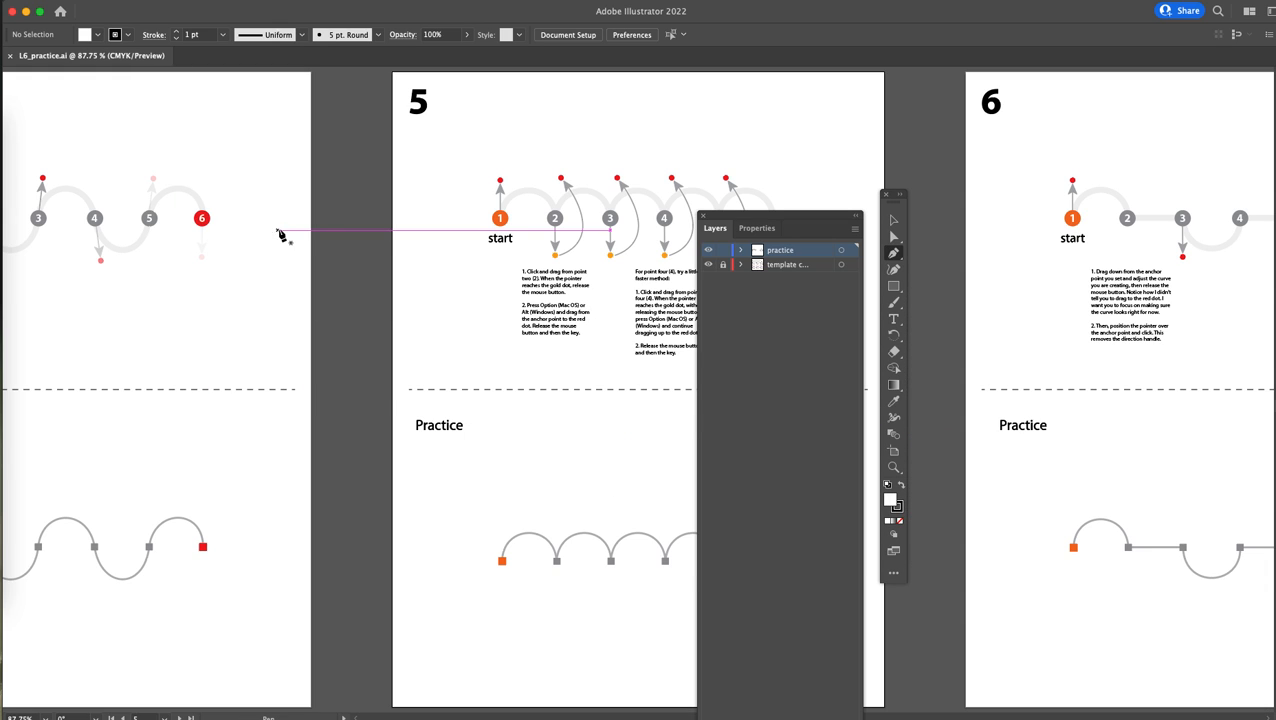
scroll(296, 319, up, 10)
scroll(379, 351, left, 5)
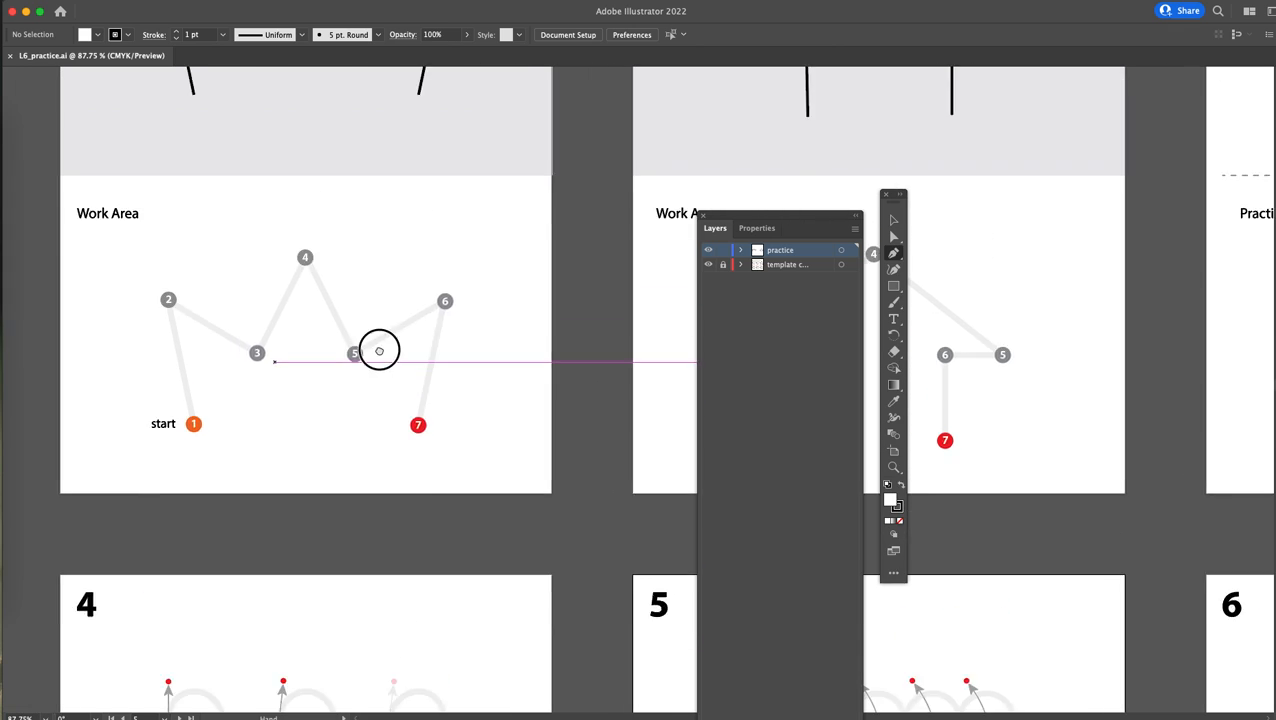
scroll(379, 351, up, 5)
scroll(422, 279, left, 3)
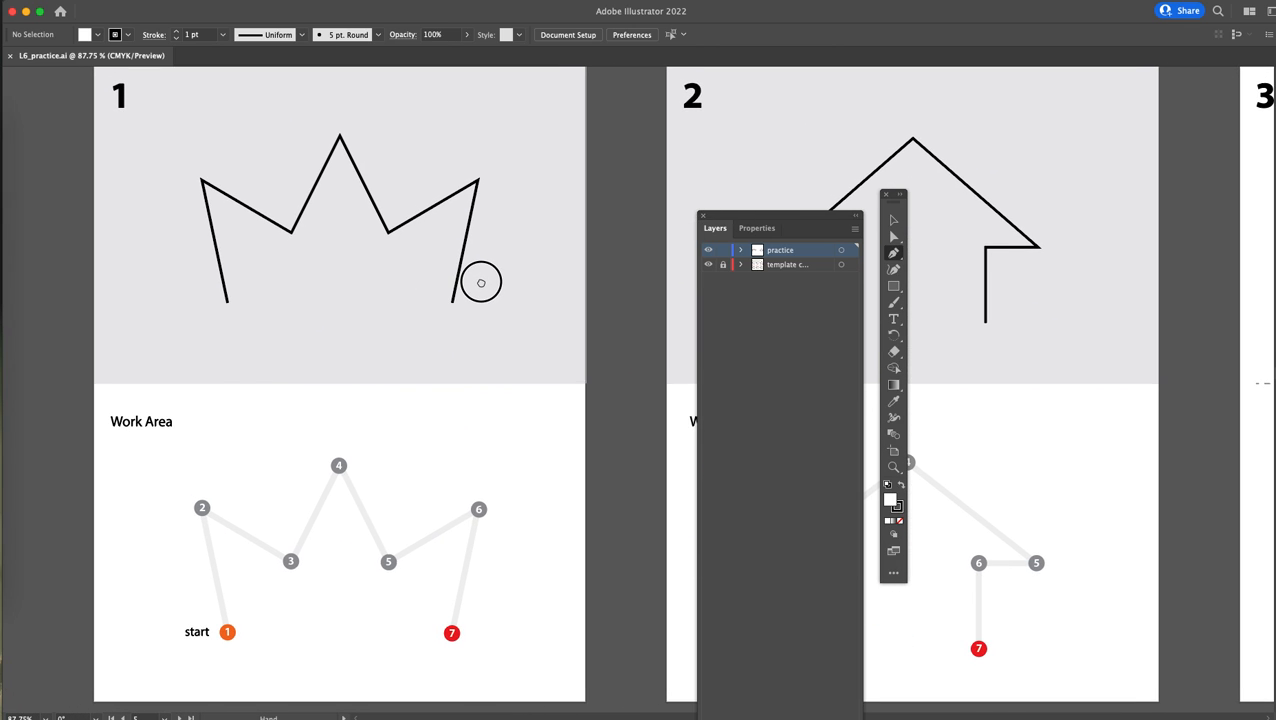
drag(481, 283, 480, 282)
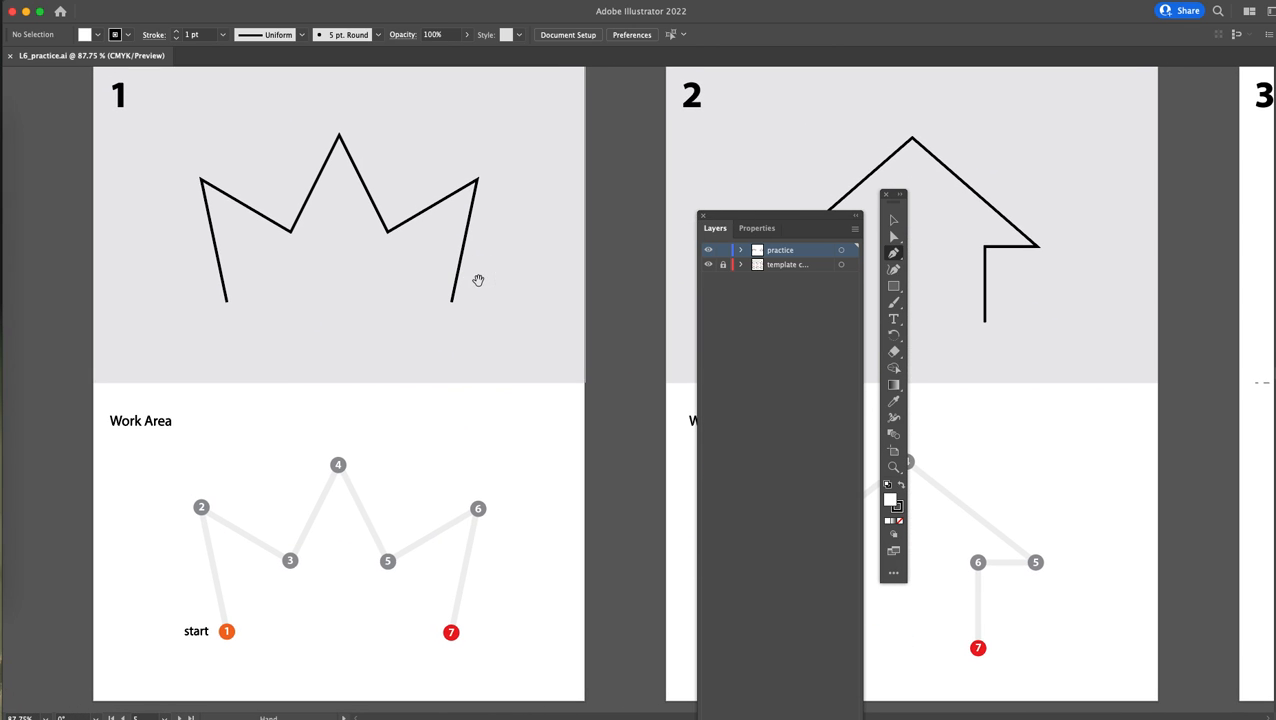
click(227, 631)
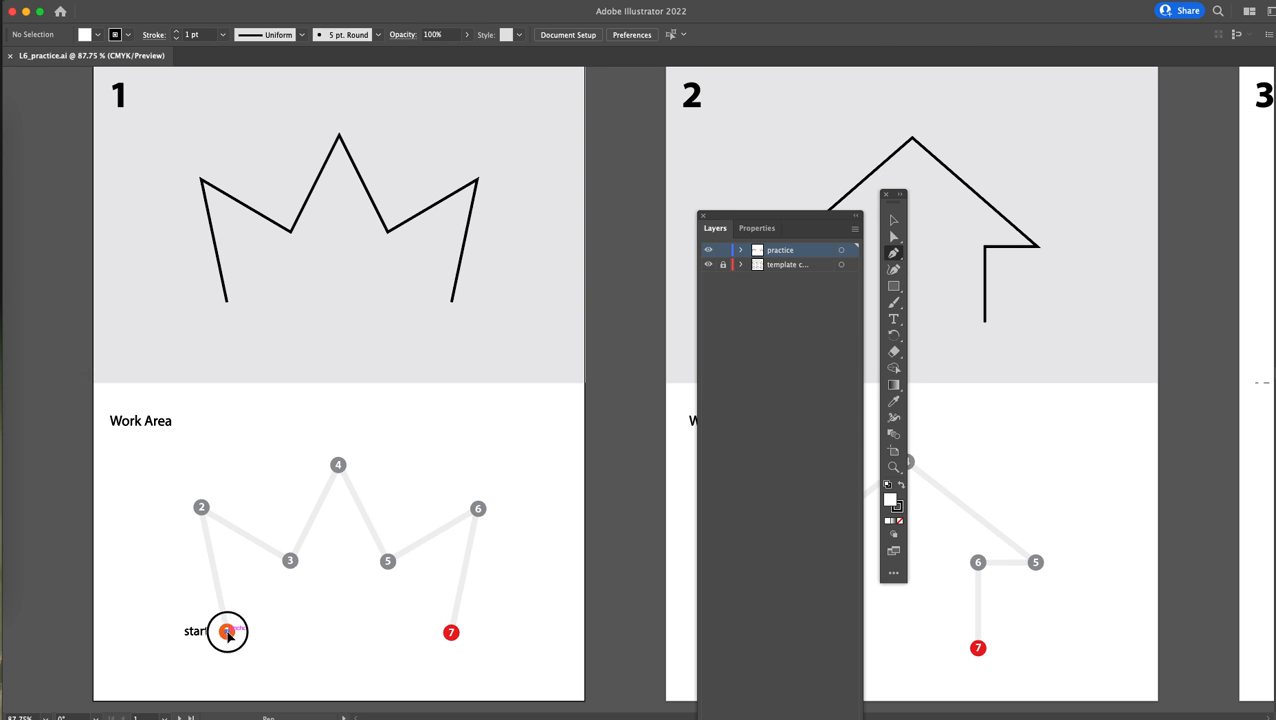
click(202, 507)
click(290, 560)
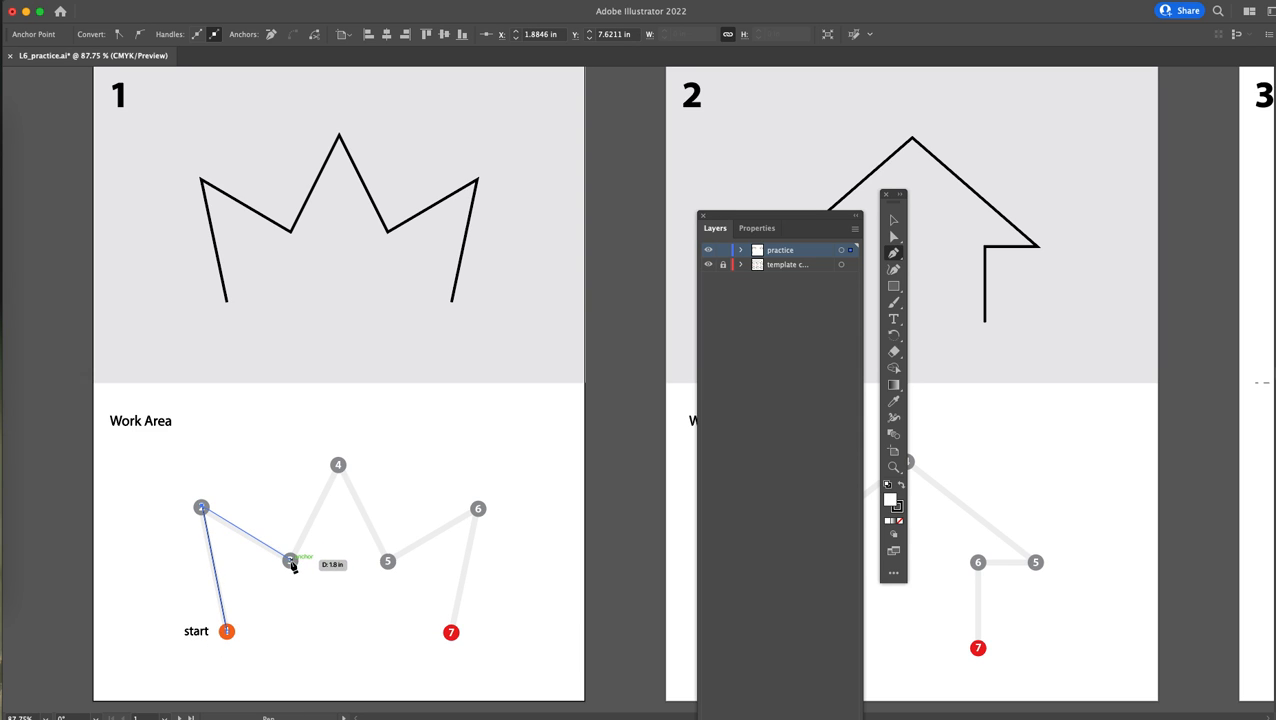
click(338, 466)
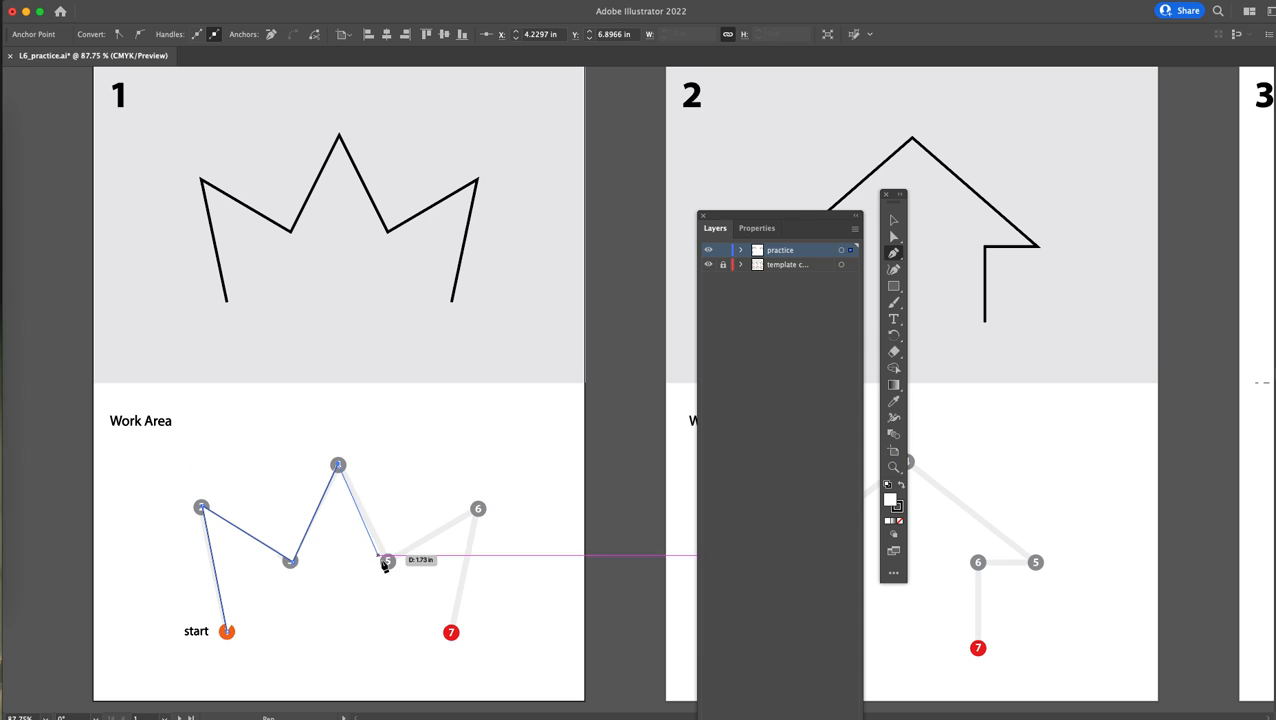
click(388, 561)
click(477, 509)
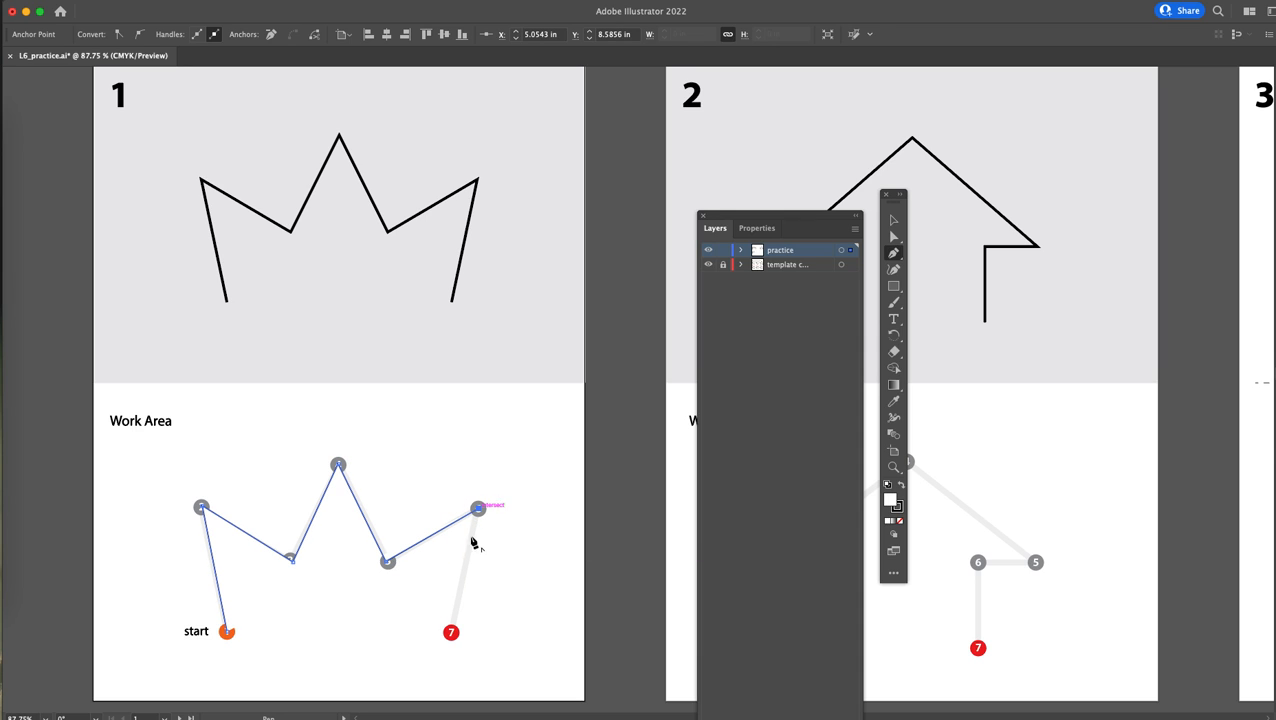
click(451, 632)
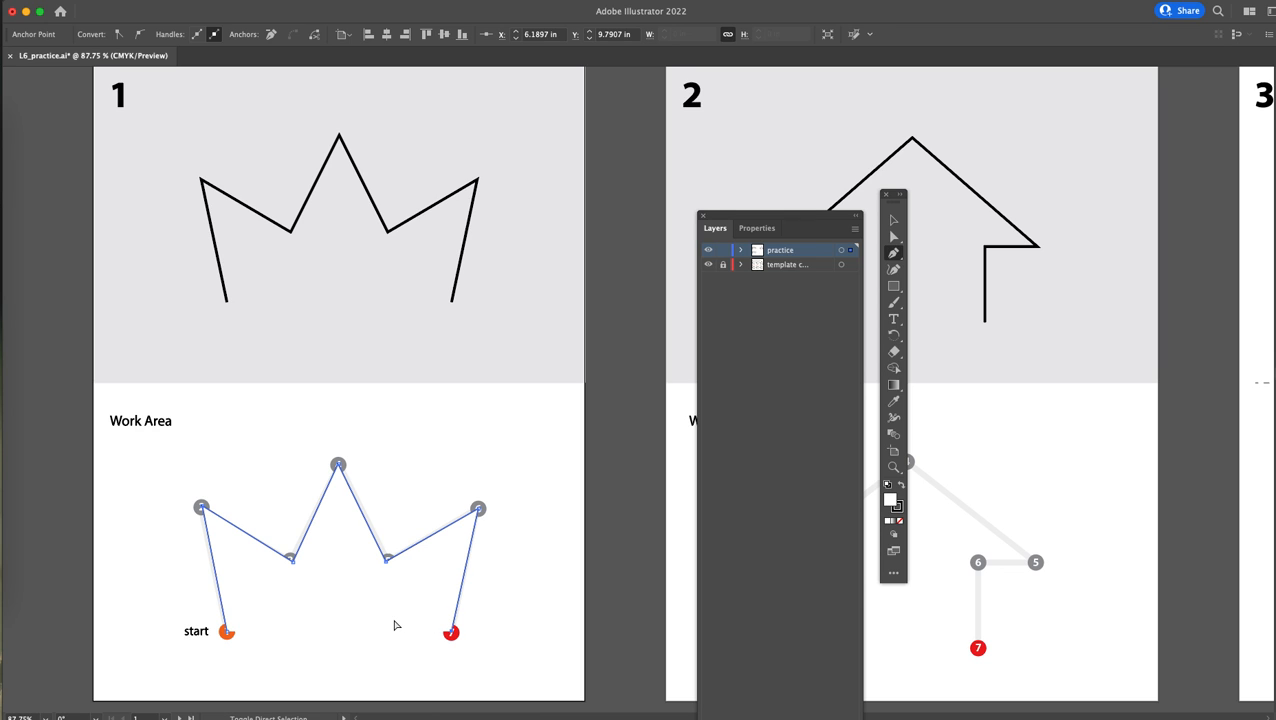
super+click(395, 625)
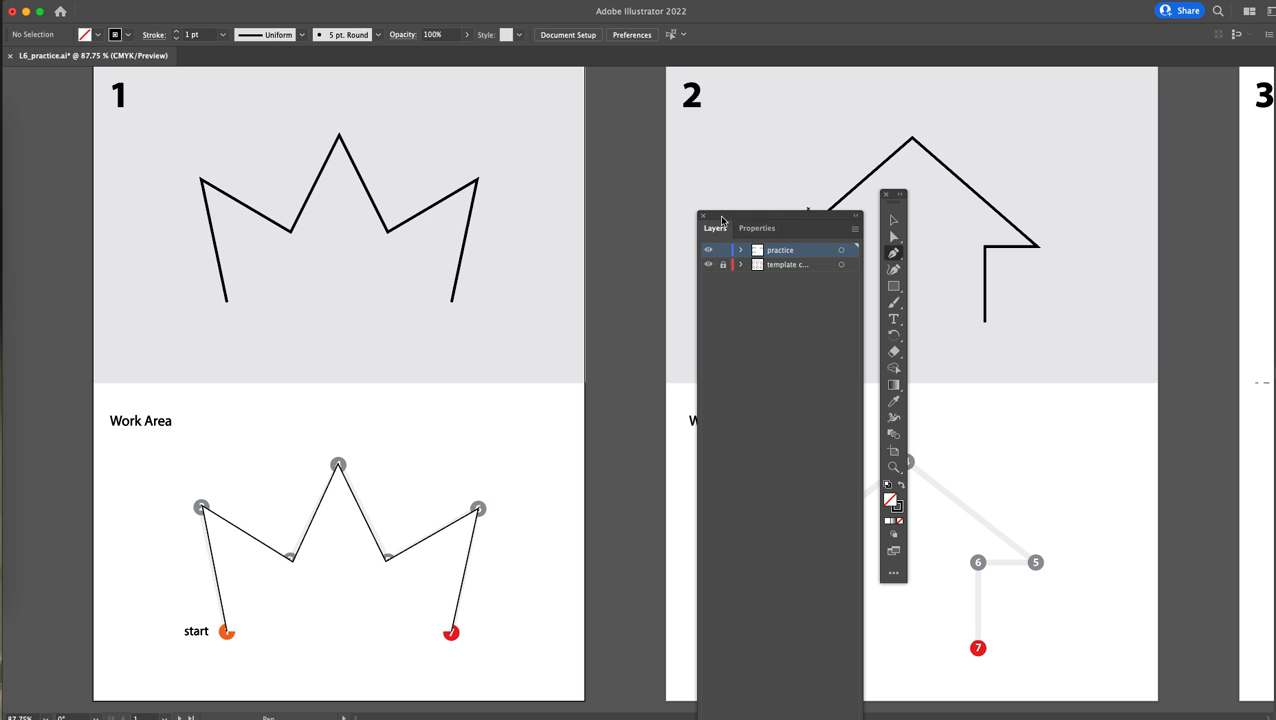
Clear the floating panels off artboard 2 and trace its Work Area arrow with straight Pen segments through points 1 to 7, leaving the path open
drag(722, 216, 1272, 212)
drag(889, 200, 506, 226)
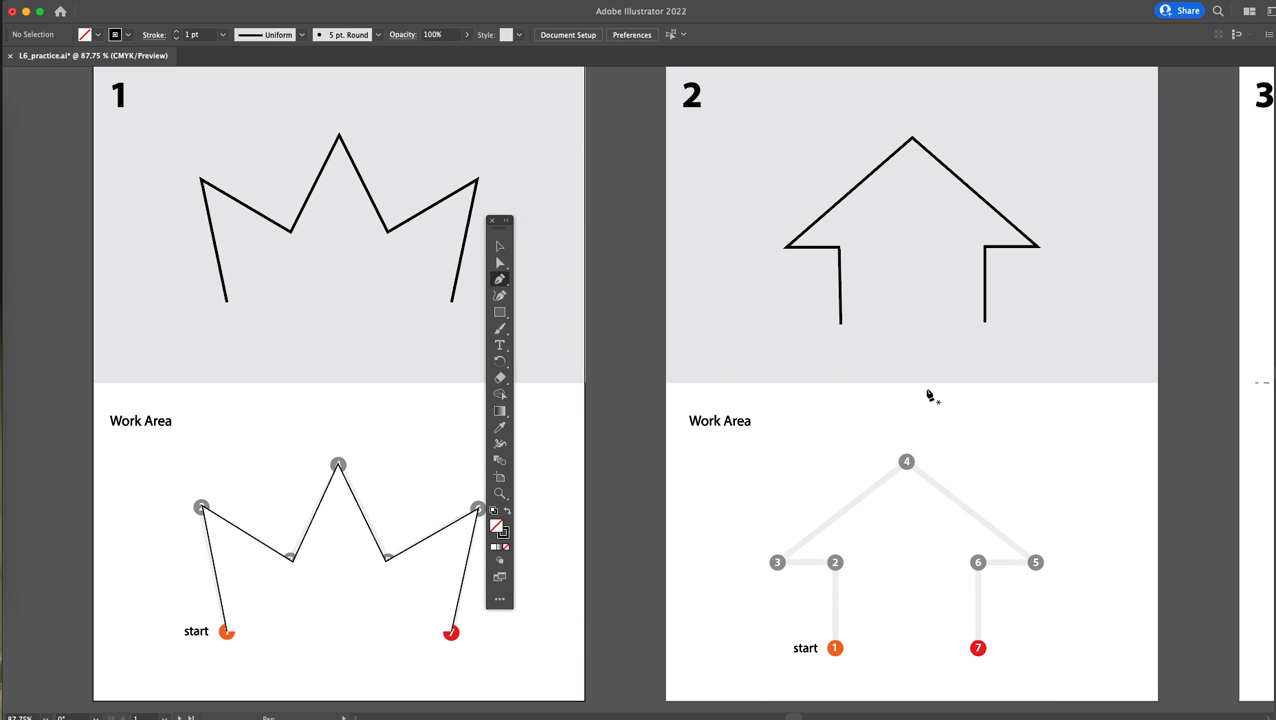
drag(926, 383, 726, 327)
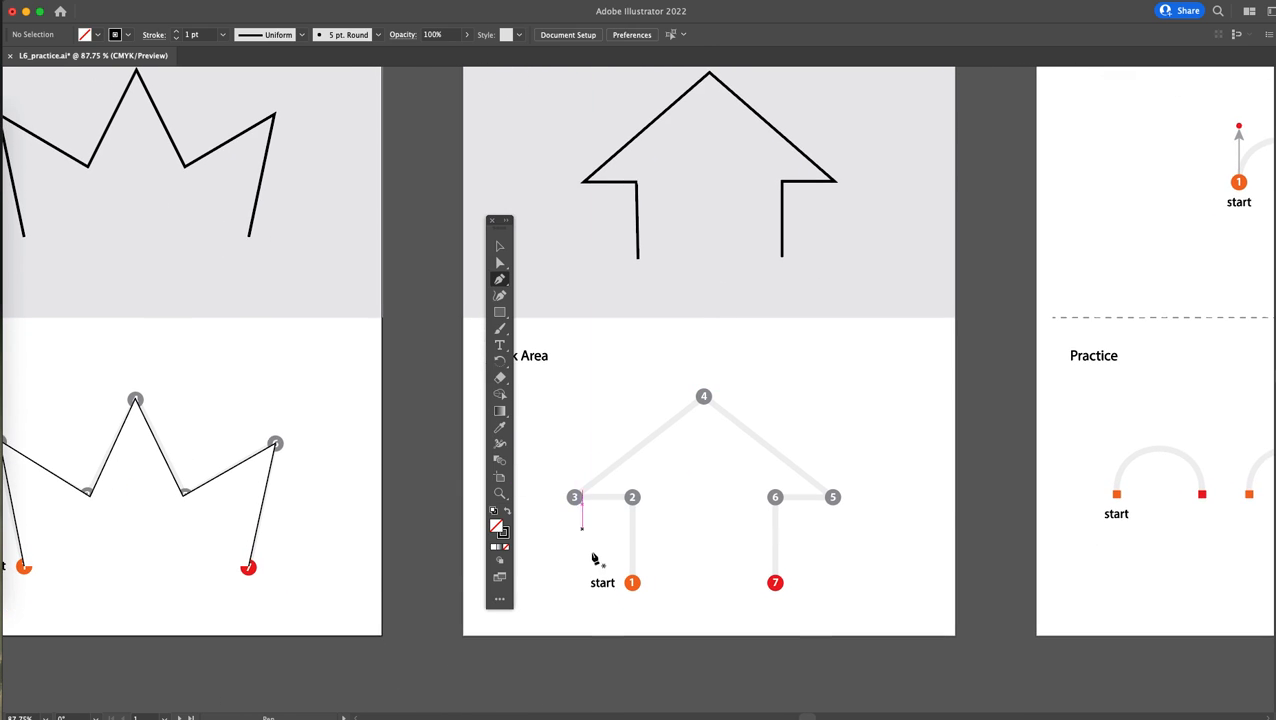
click(633, 584)
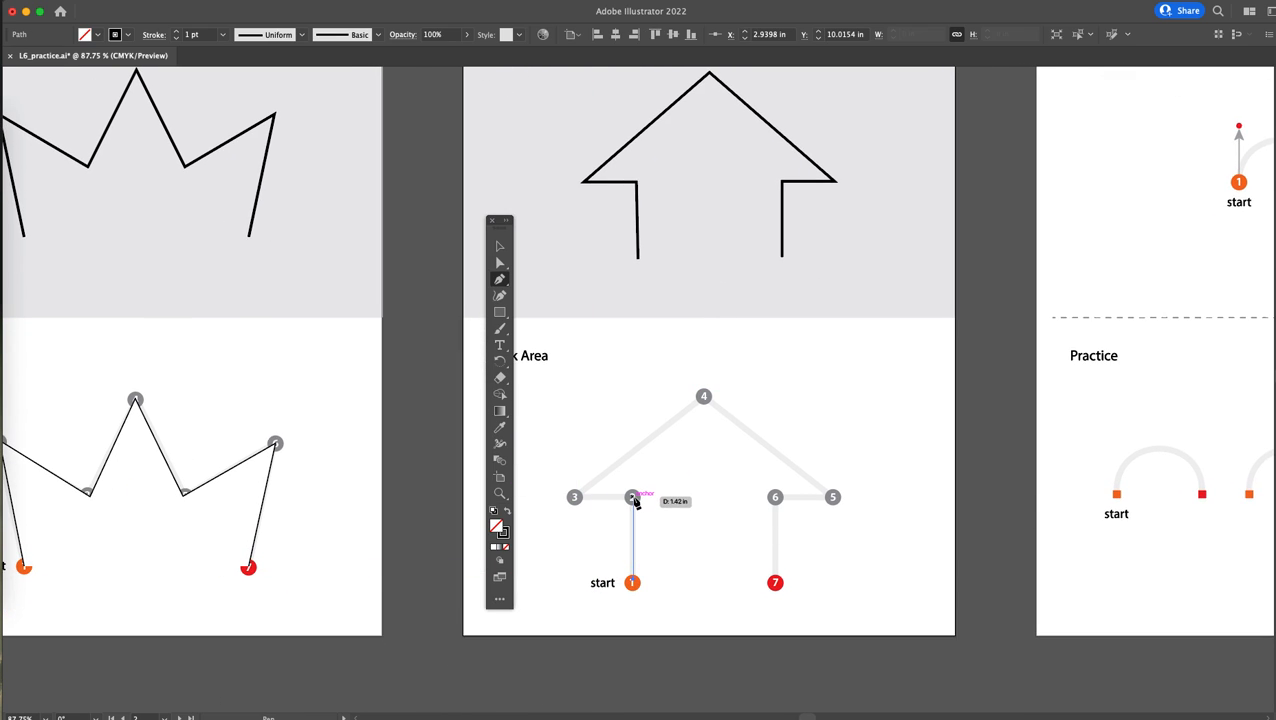
click(633, 498)
click(575, 498)
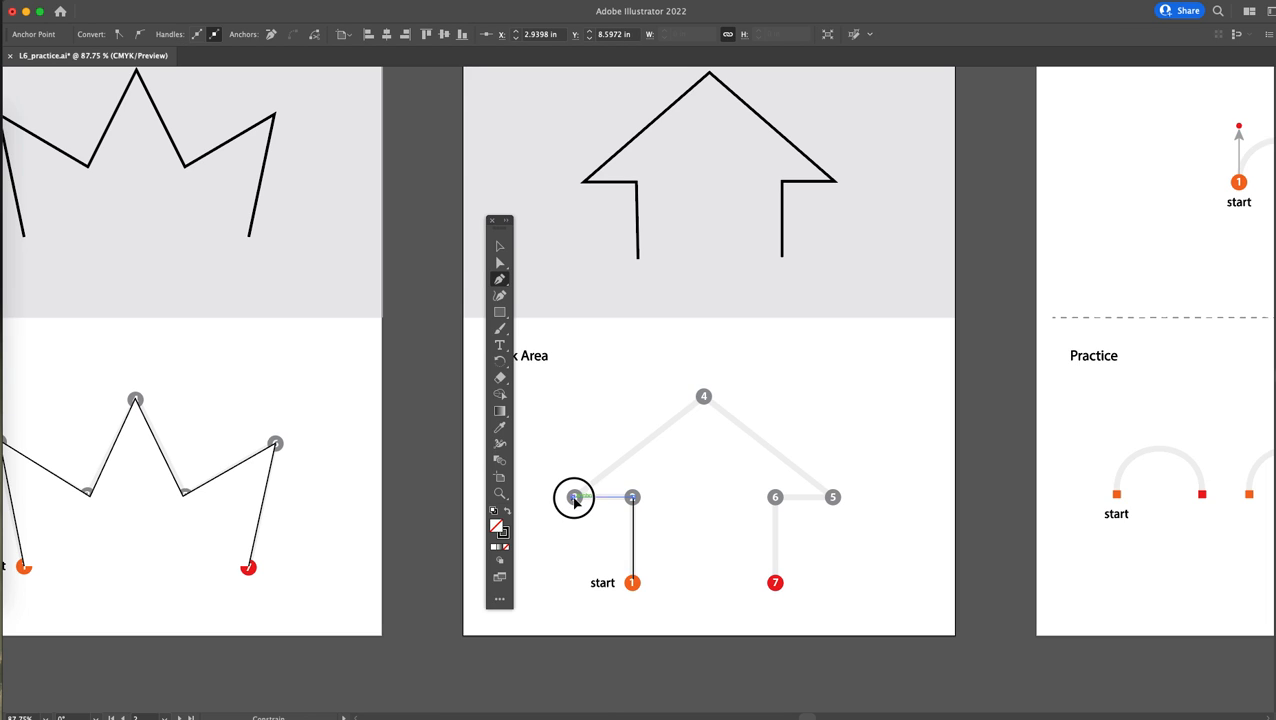
click(704, 398)
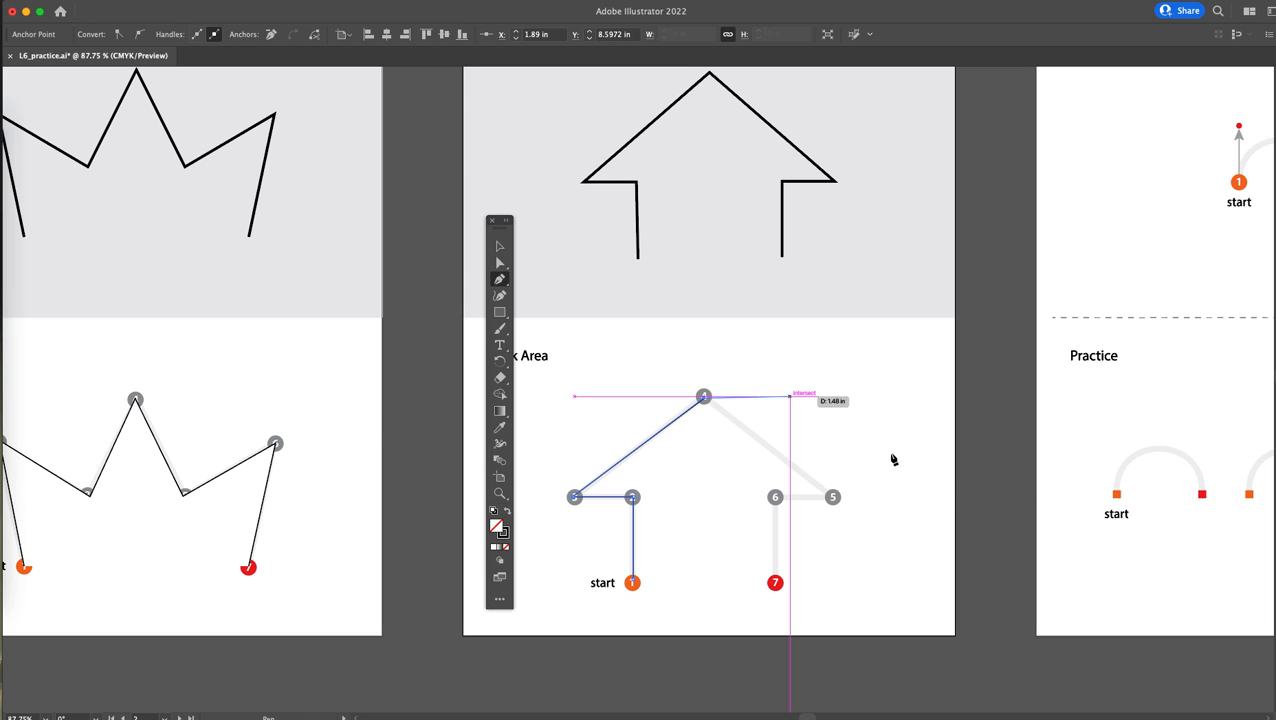
click(831, 500)
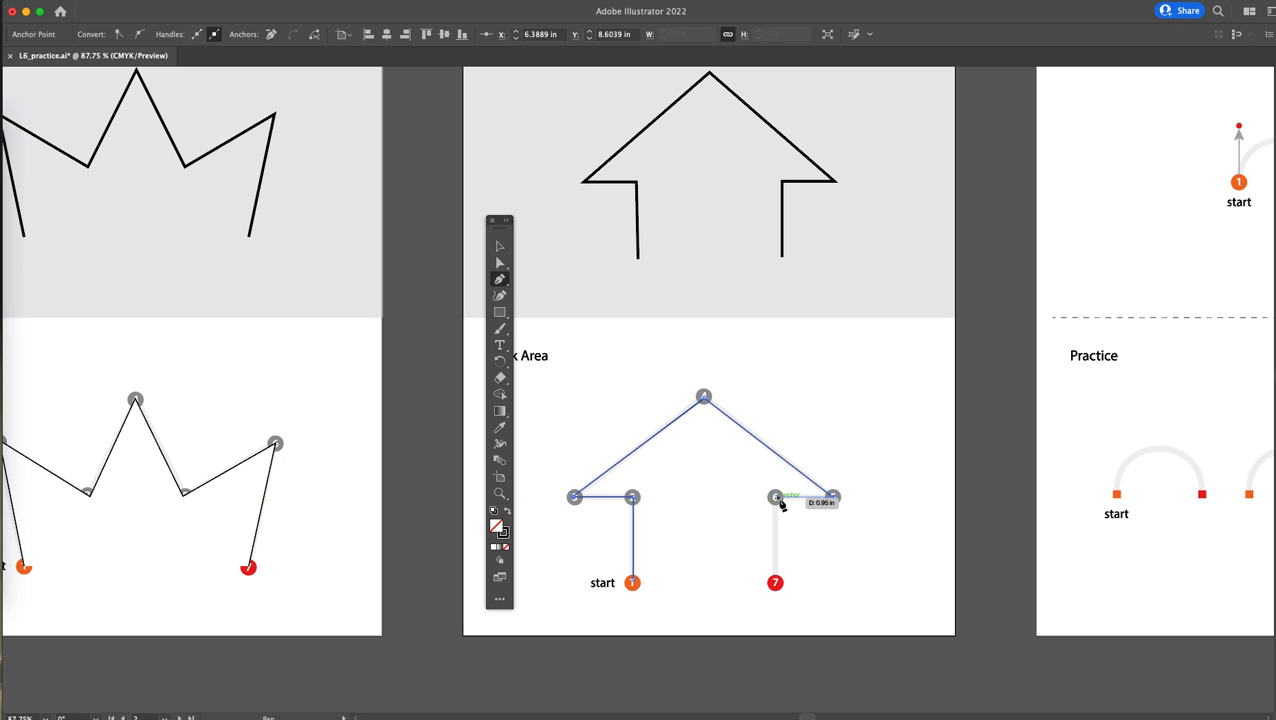
click(775, 498)
click(775, 582)
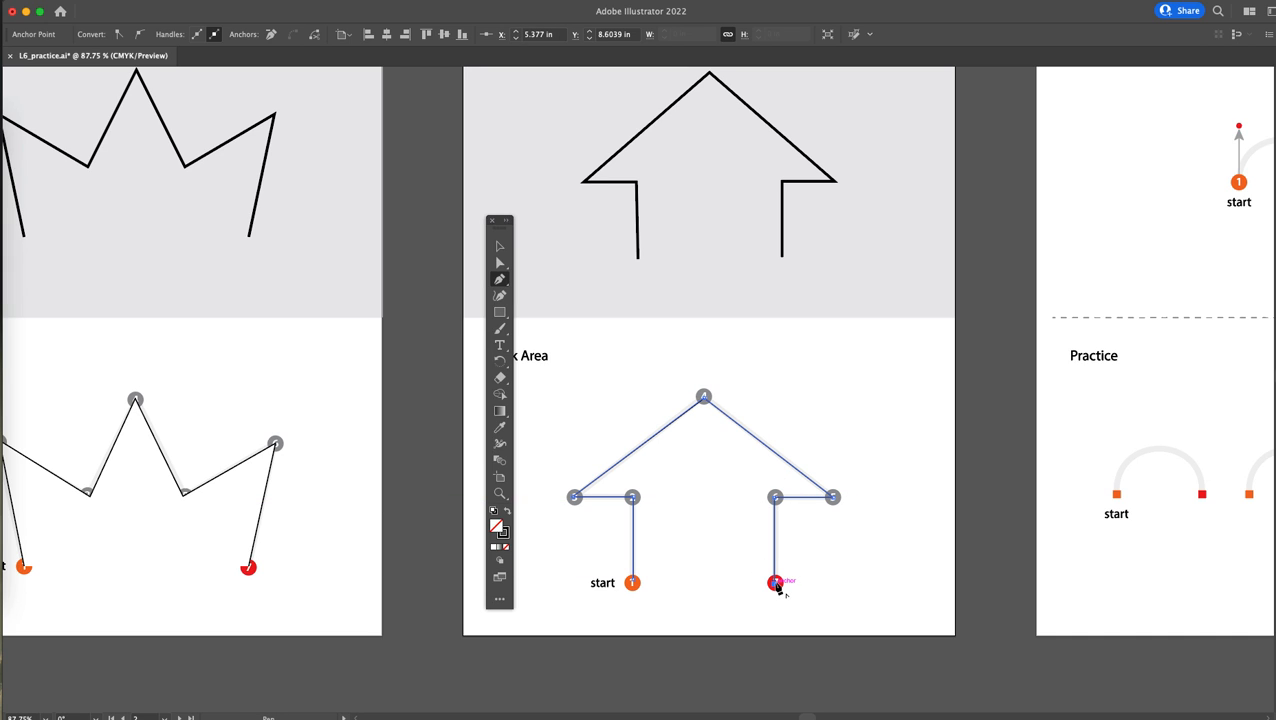
super+click(725, 542)
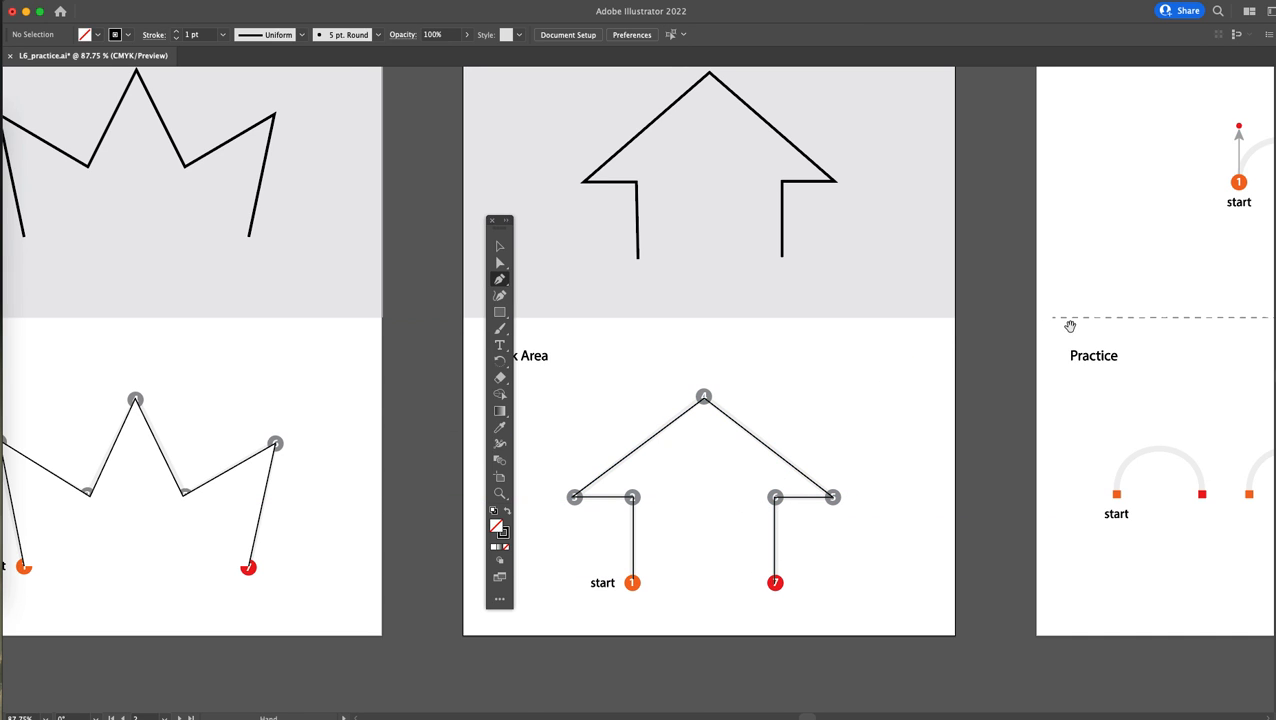
Trace the numbered arch on artboard 3 as one Pen curve from point 1 to 2, extending both direction handles to the red dots
drag(1070, 326, 603, 433)
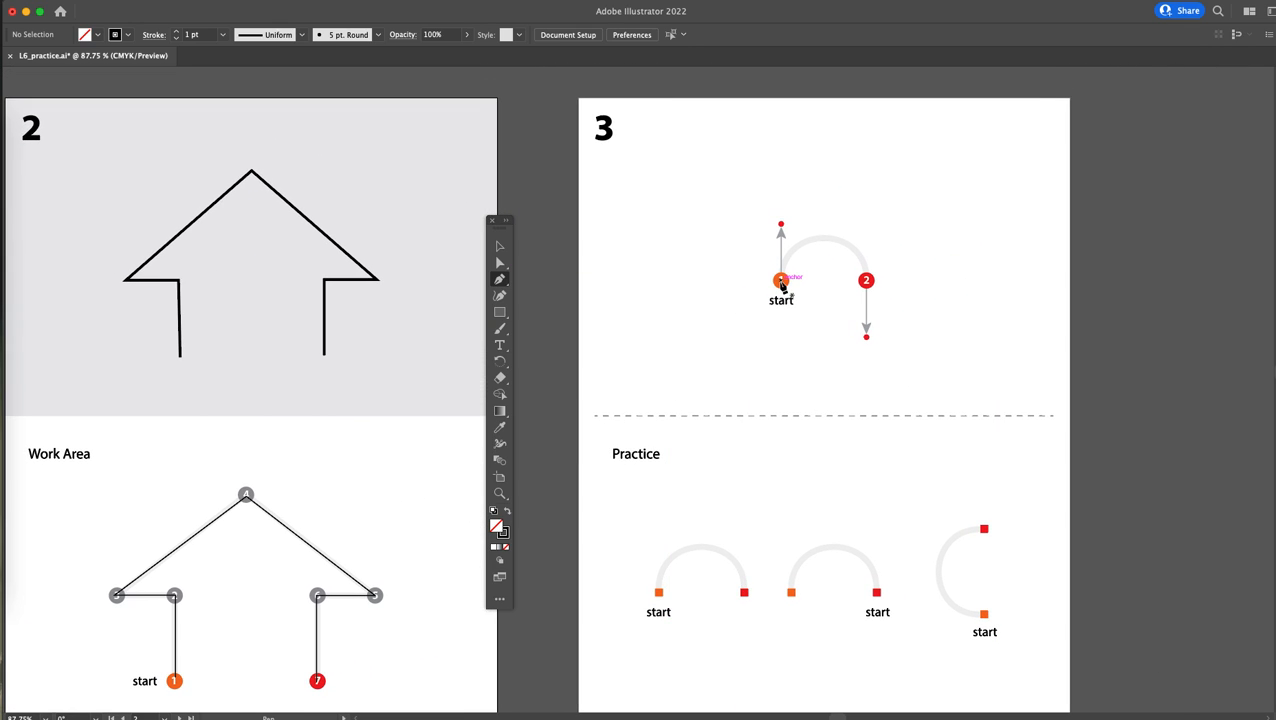
drag(781, 283, 781, 224)
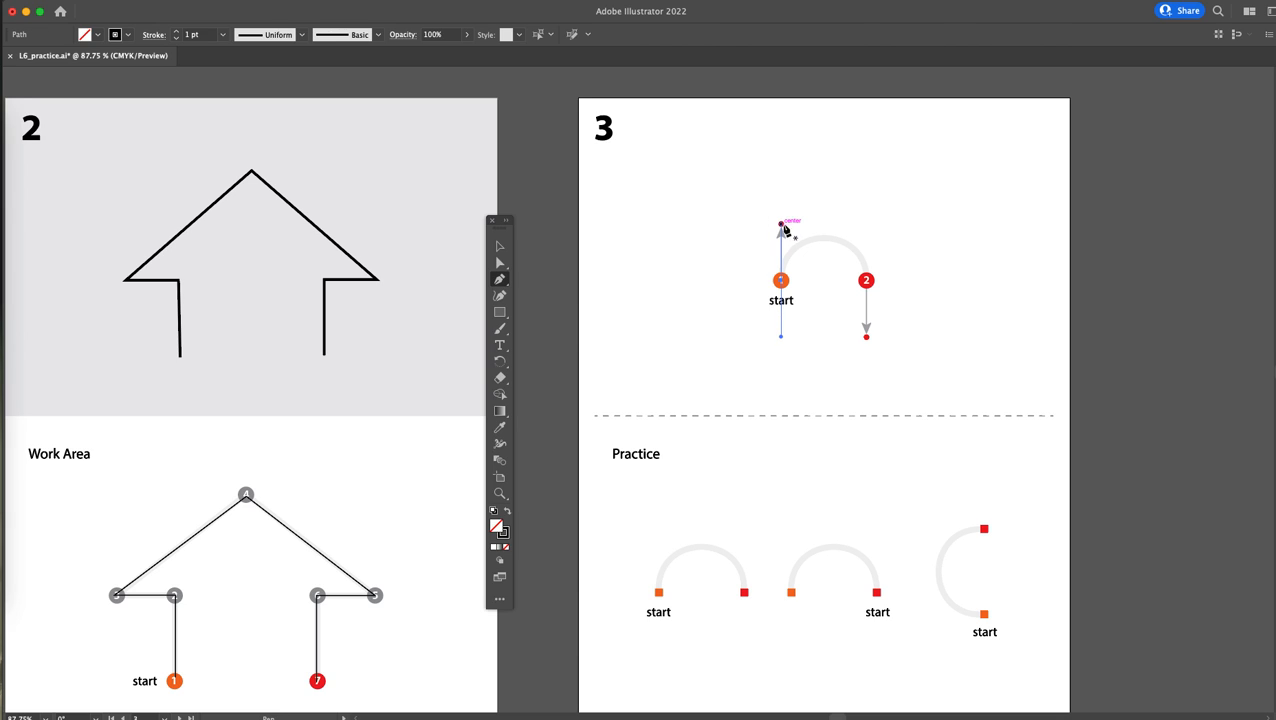
drag(866, 281, 866, 337)
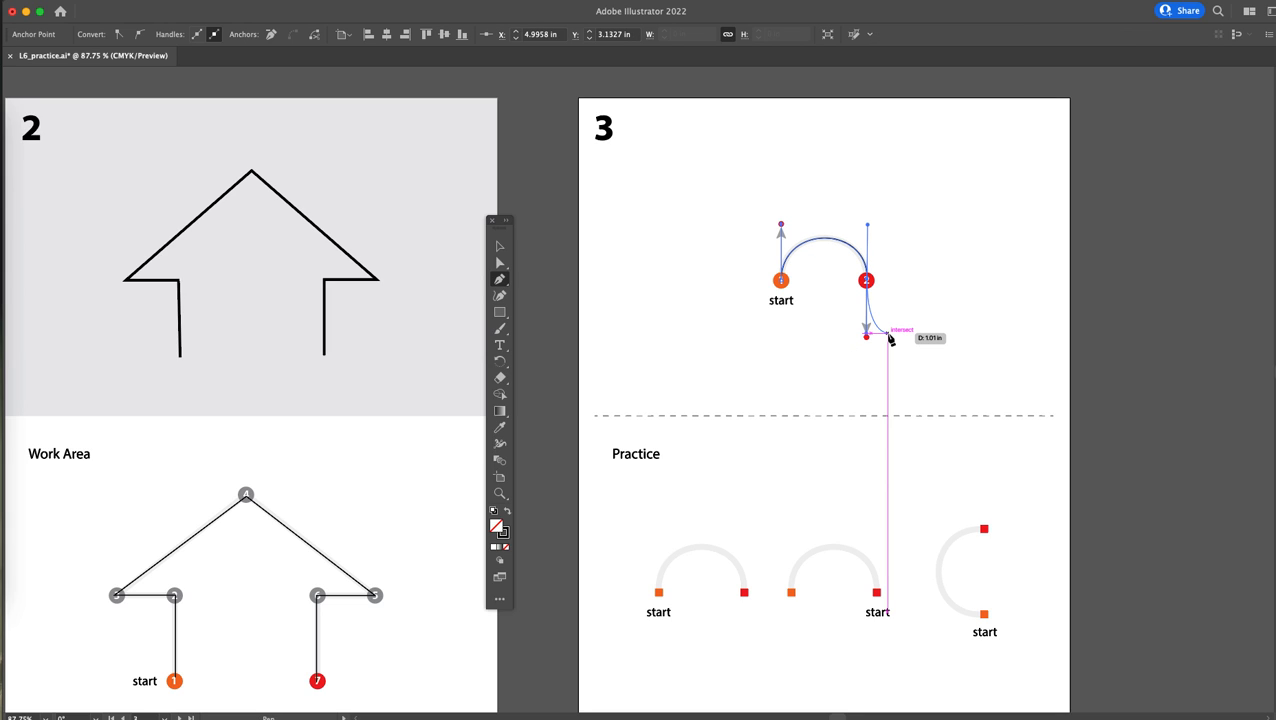
key(super)
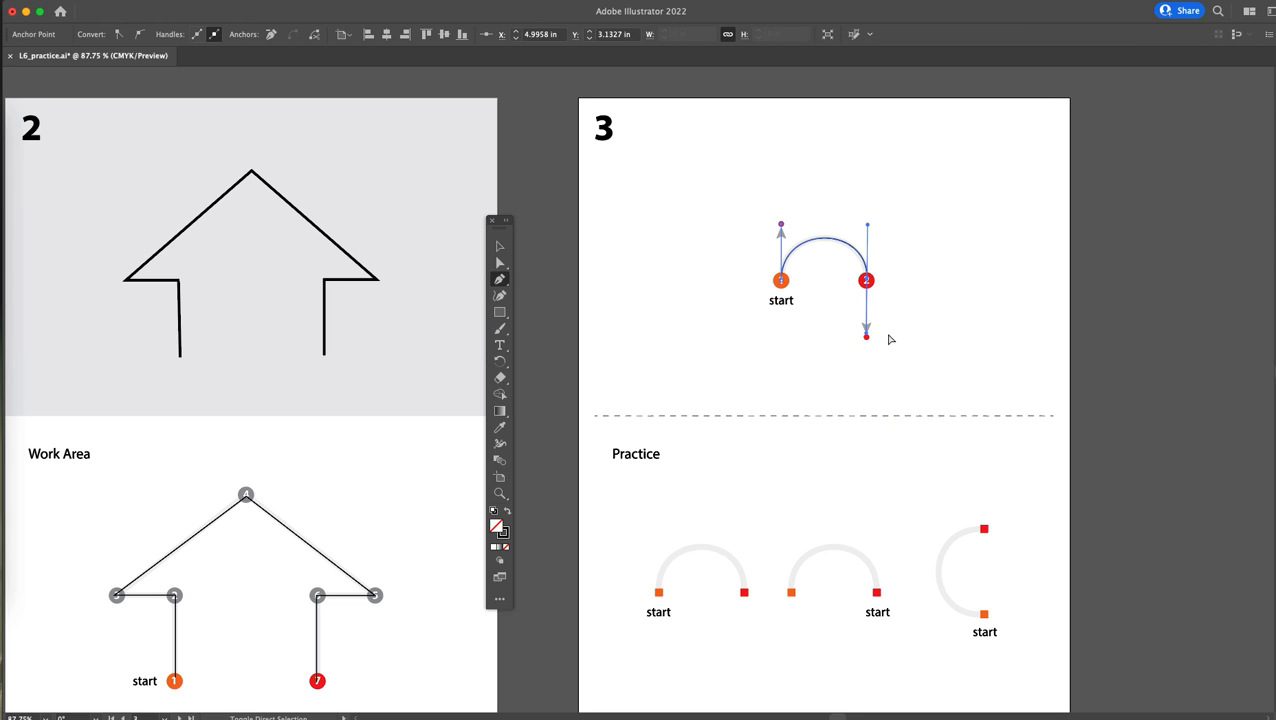
super+click(890, 339)
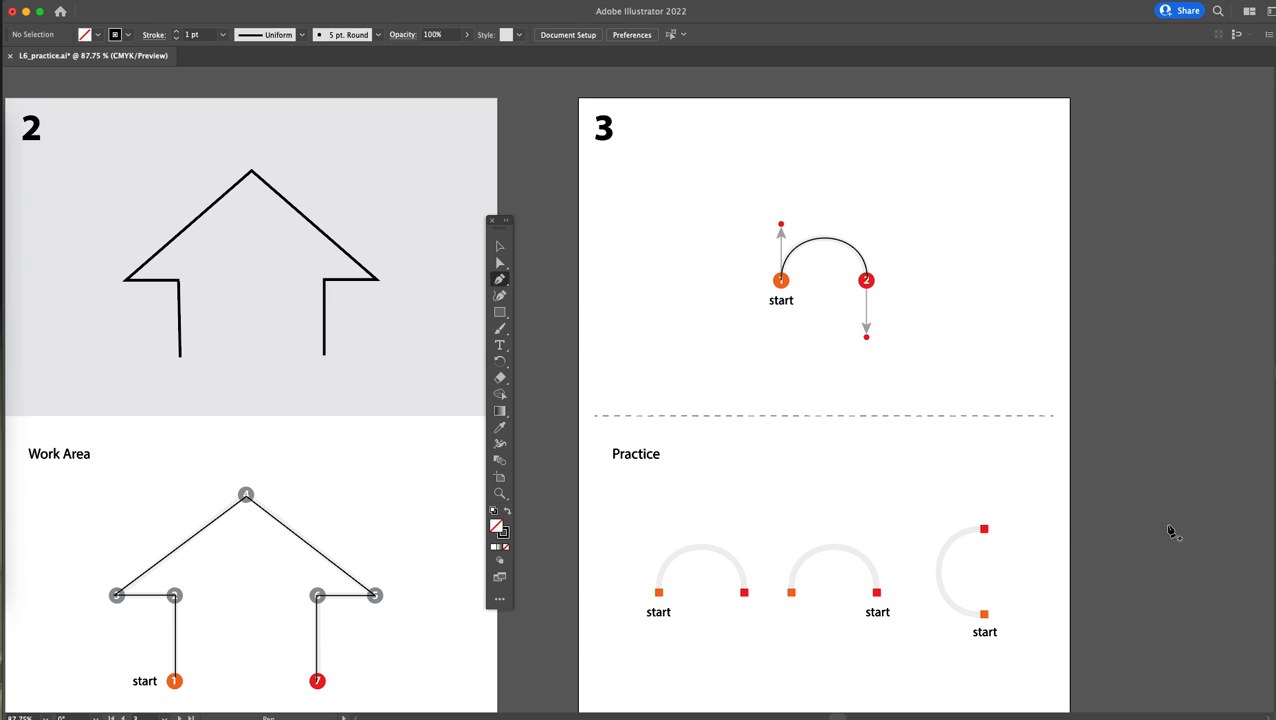
Trace the first Practice arch on artboard 3 from its orange start square to its red square with one Pen curve, ending the path
click(658, 594)
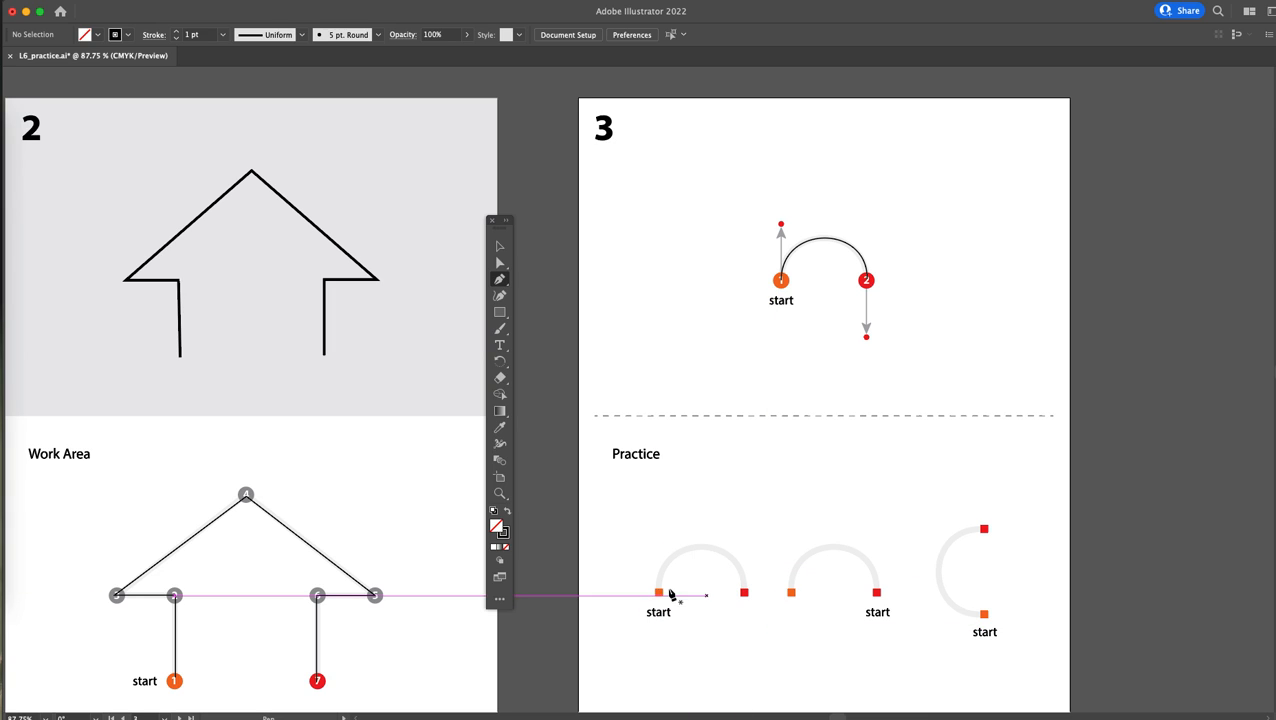
drag(659, 592, 658, 539)
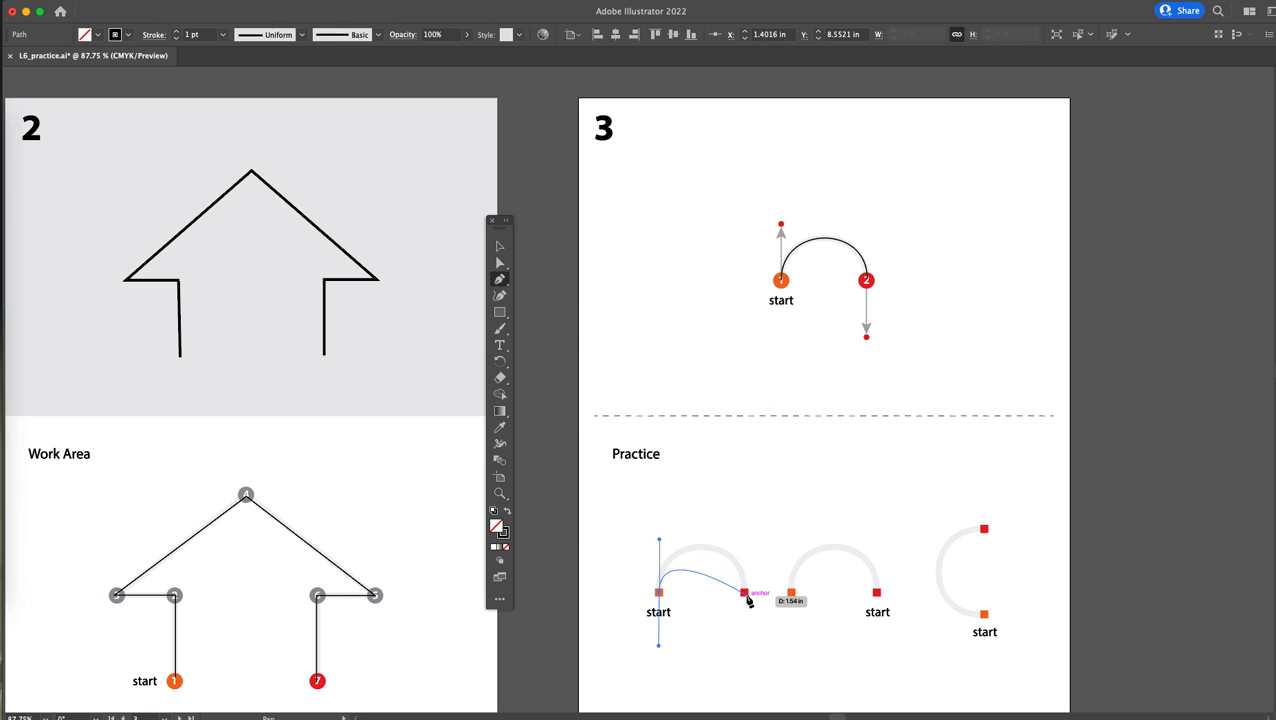
drag(744, 592, 743, 659)
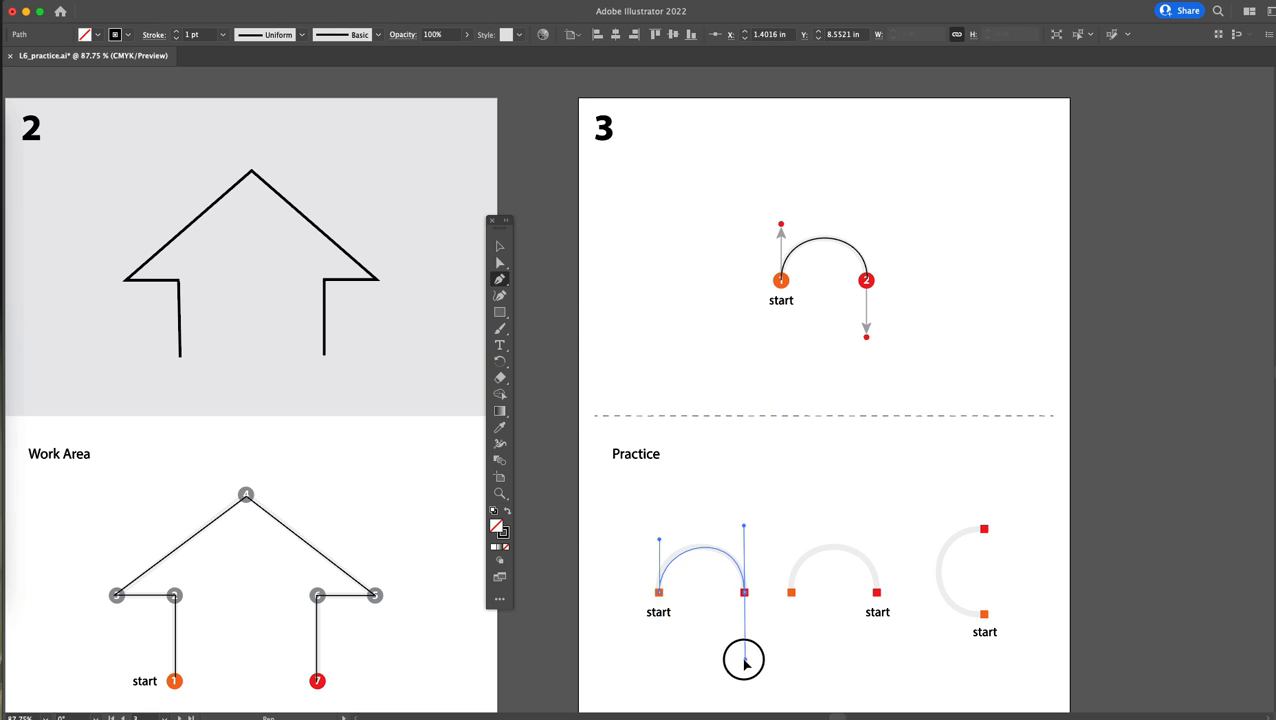
super+click(869, 597)
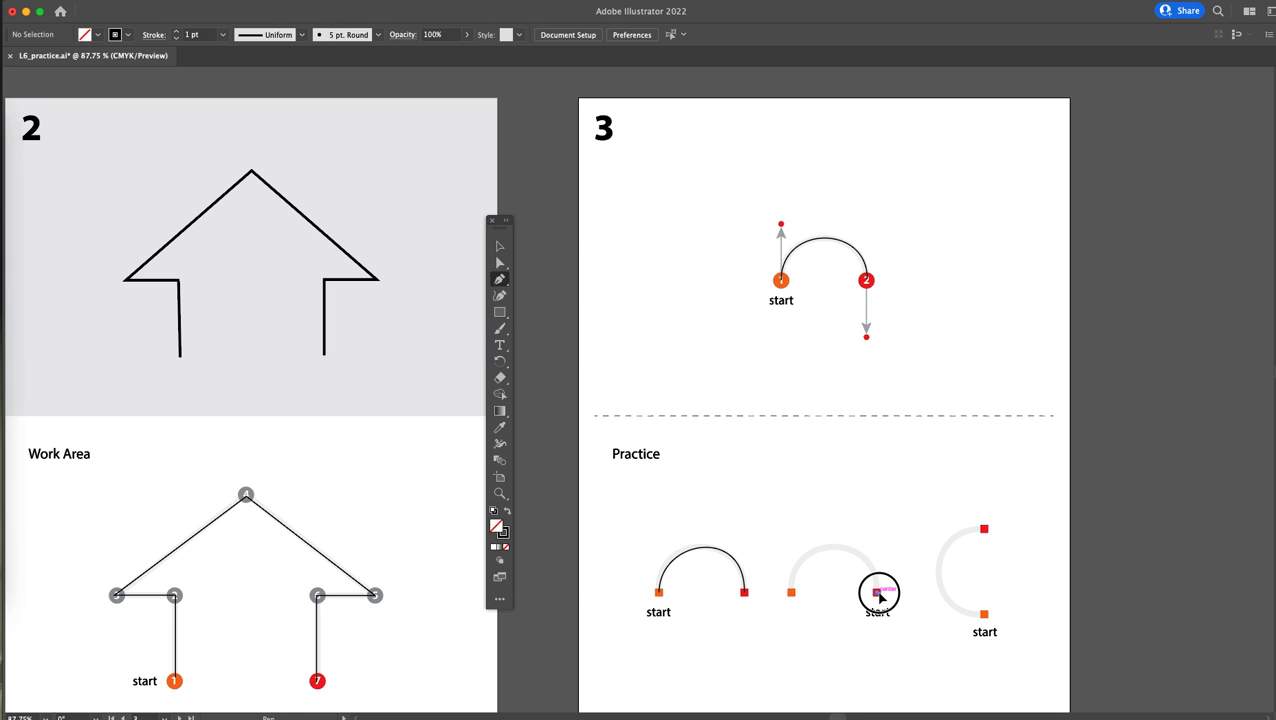
Trace the middle Practice arch on artboard 3 as an open curve, starting at its red square and ending at its orange square
drag(877, 593, 874, 543)
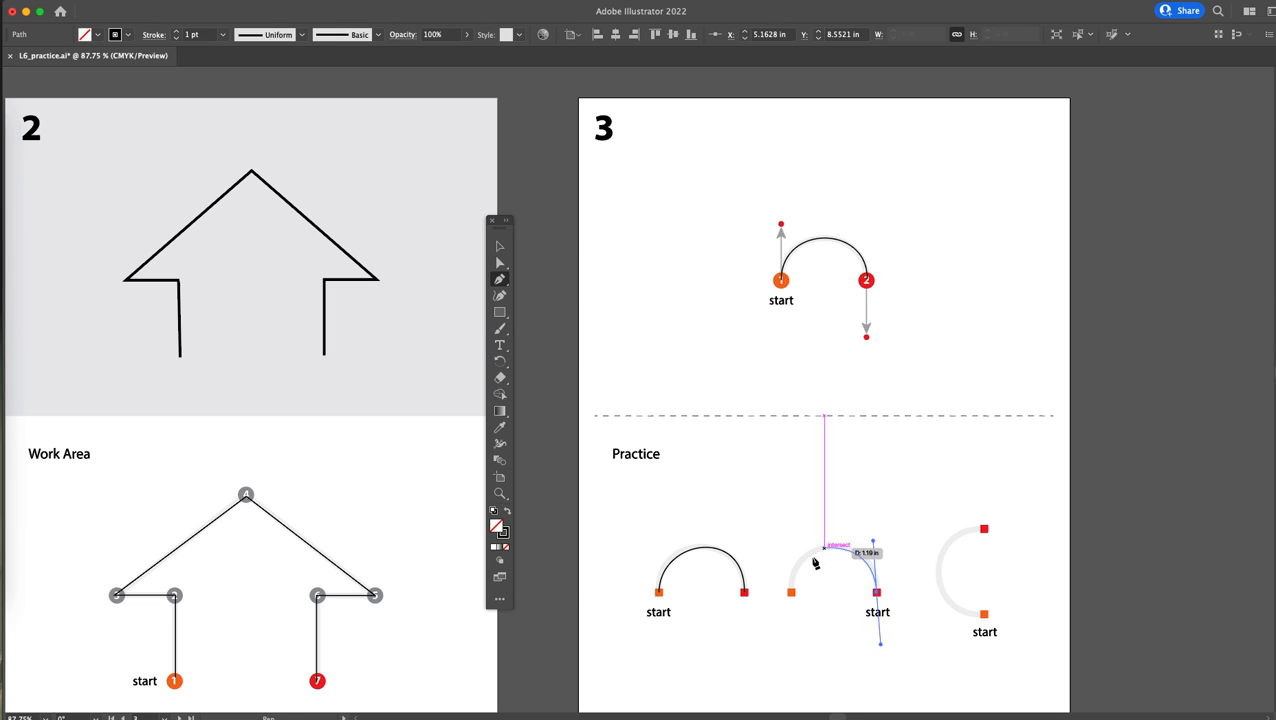
mouse_move(791, 592)
mouse_down()
mouse_move(806, 643)
mouse_move(783, 656)
mouse_up()
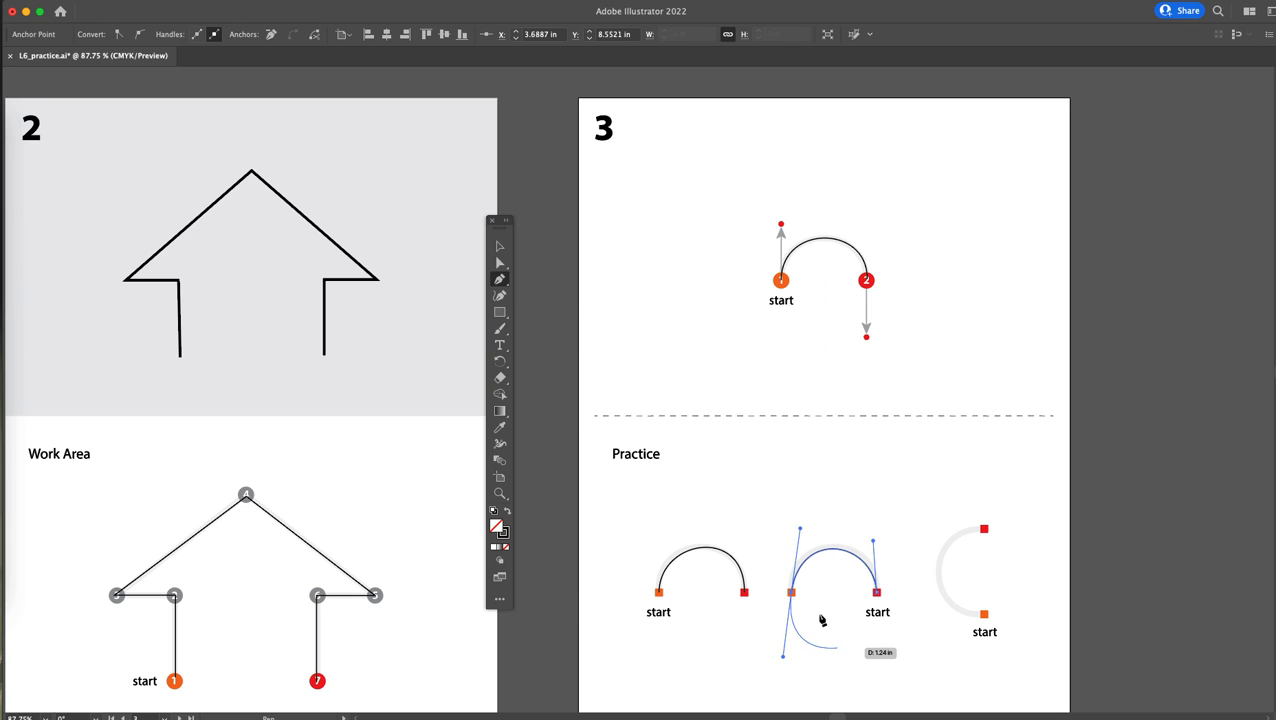
super+click(827, 622)
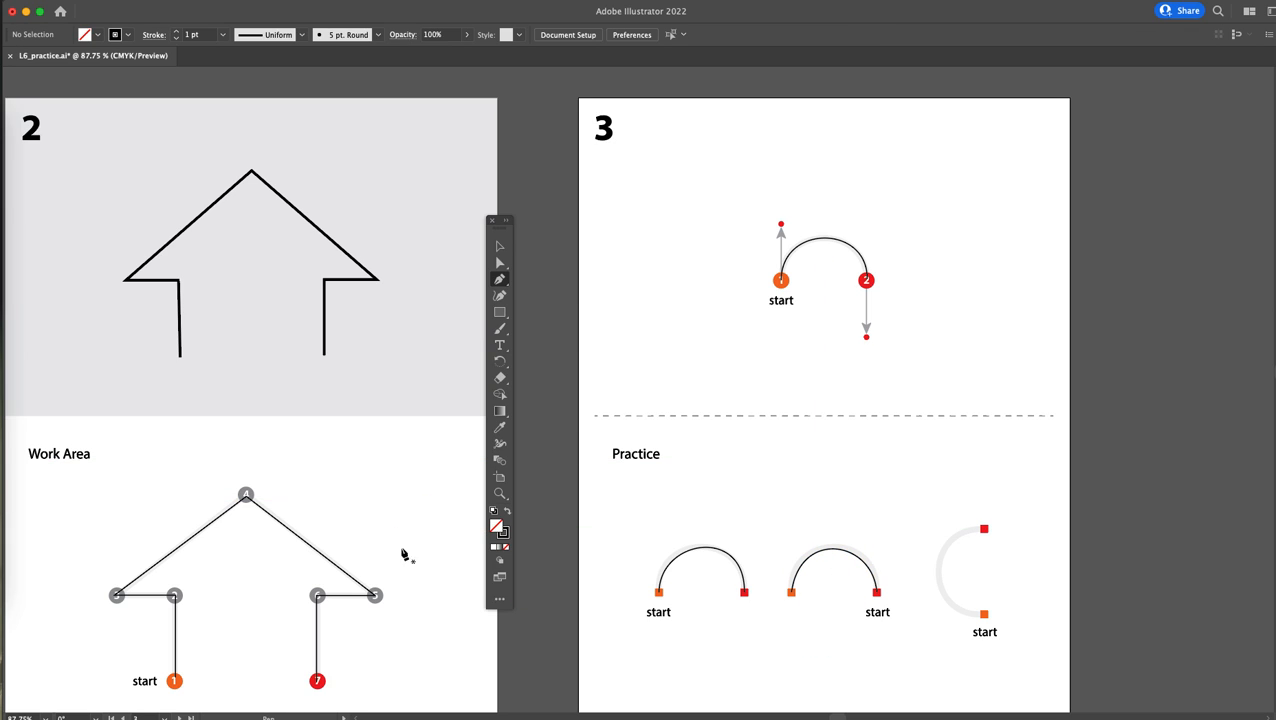
Trace the wave on artboard 4 with smooth Pen curves from point 1 to 4, extending direction handles to the red dots and leaving the path open
scroll(321, 602, down, 5)
scroll(321, 602, left, 6)
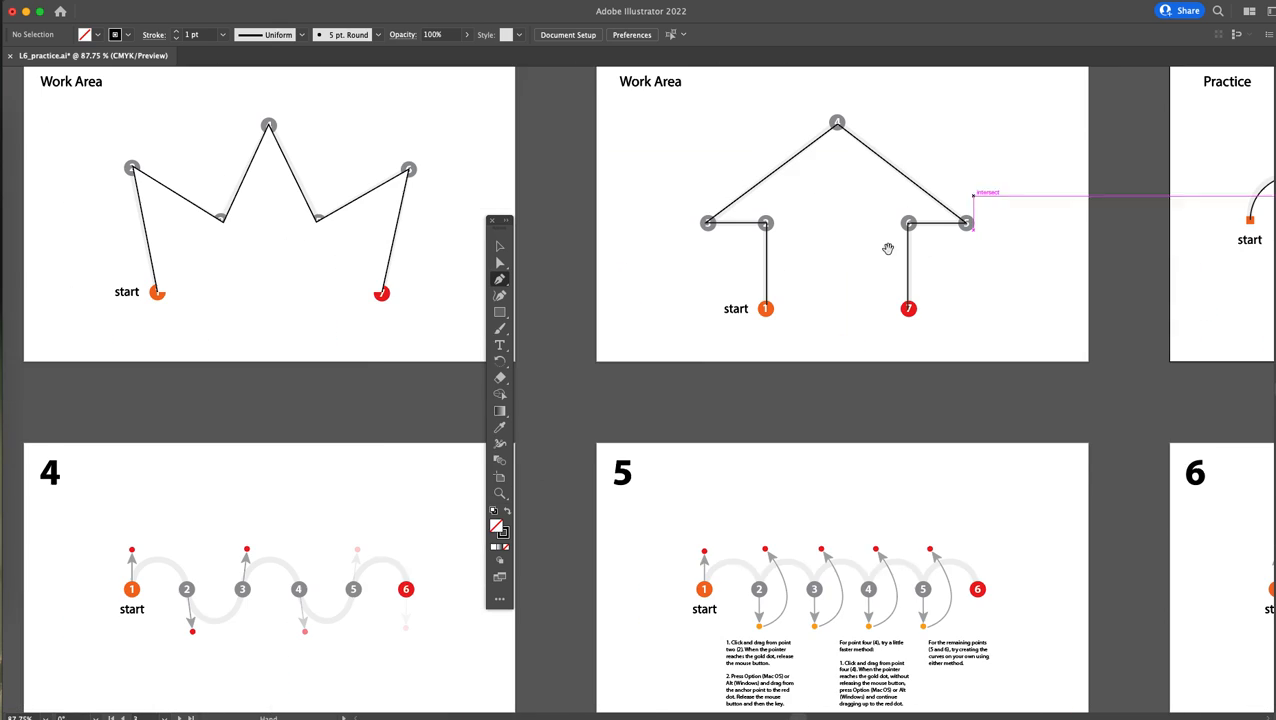
scroll(436, 538, down, 3)
scroll(463, 340, down, 4)
scroll(463, 340, left, 2)
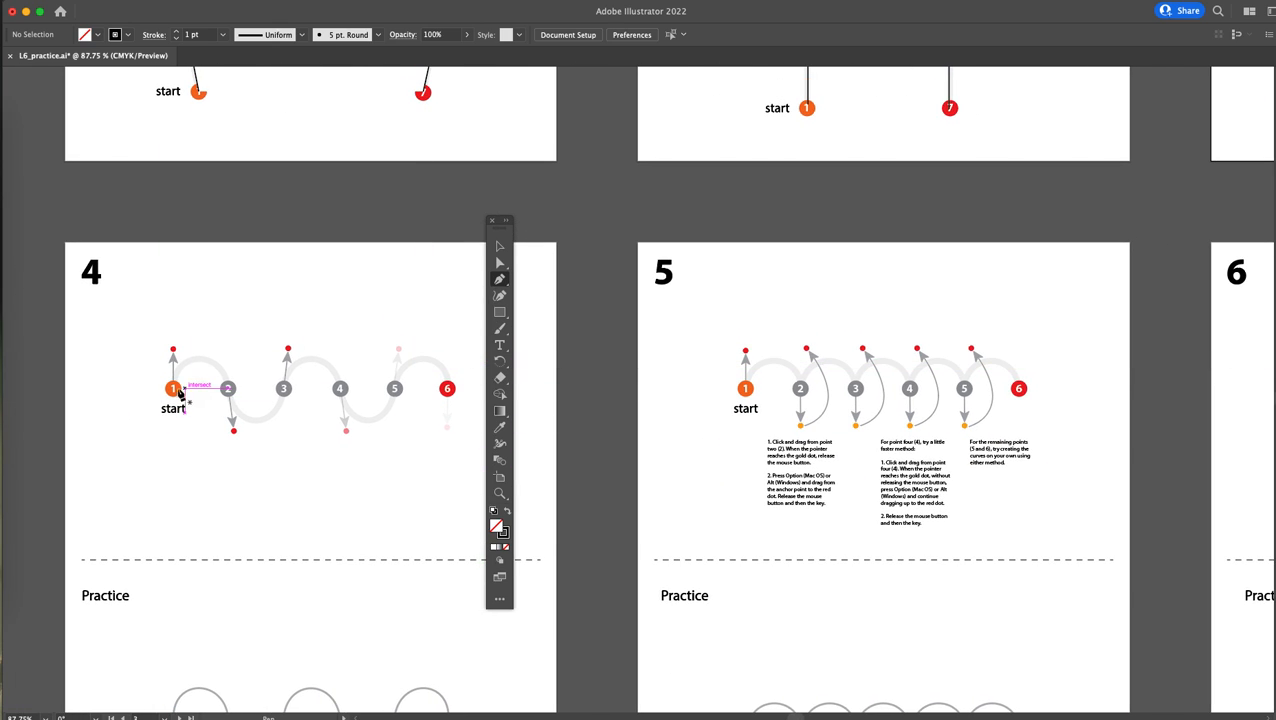
drag(172, 389, 174, 366)
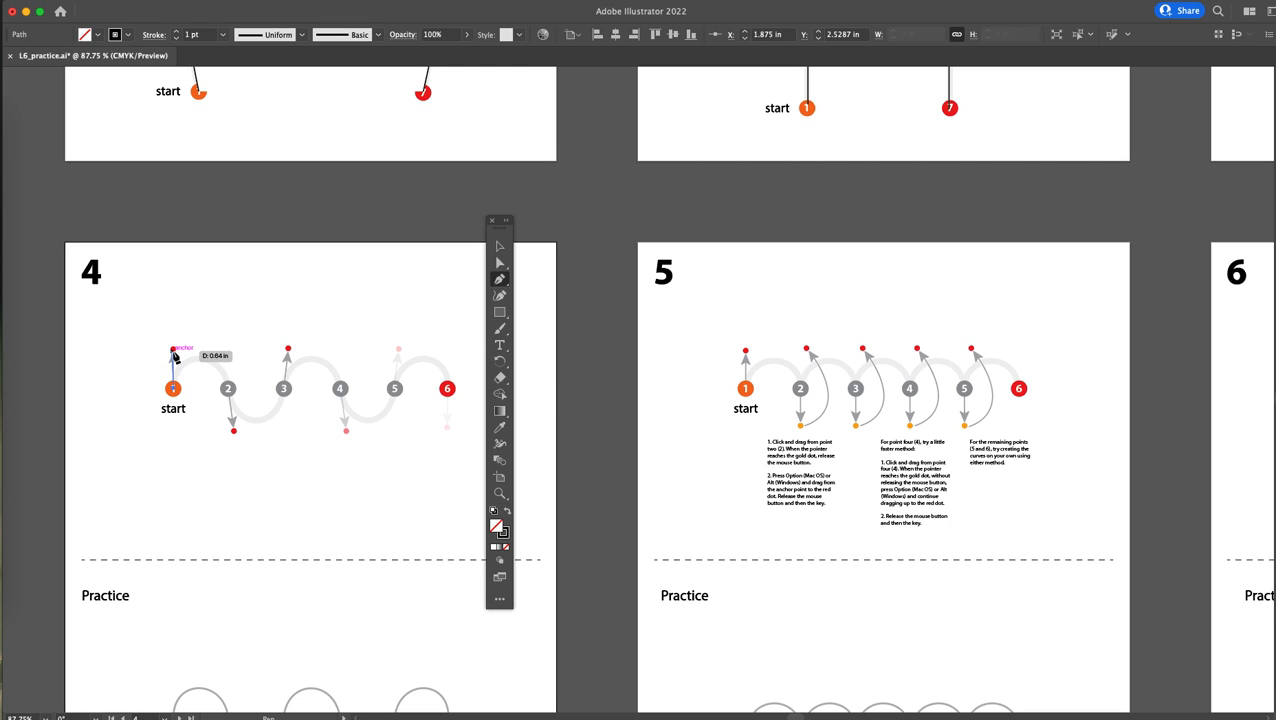
key(super+z)
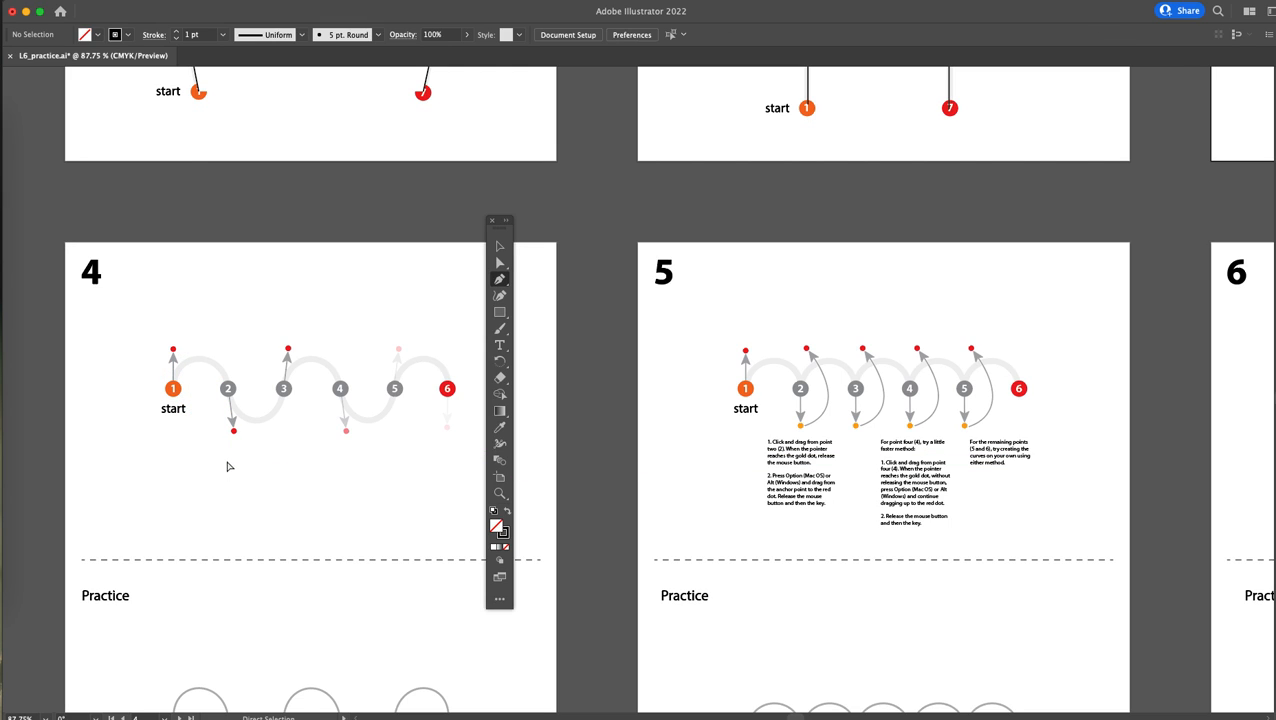
drag(173, 388, 174, 349)
drag(228, 388, 237, 428)
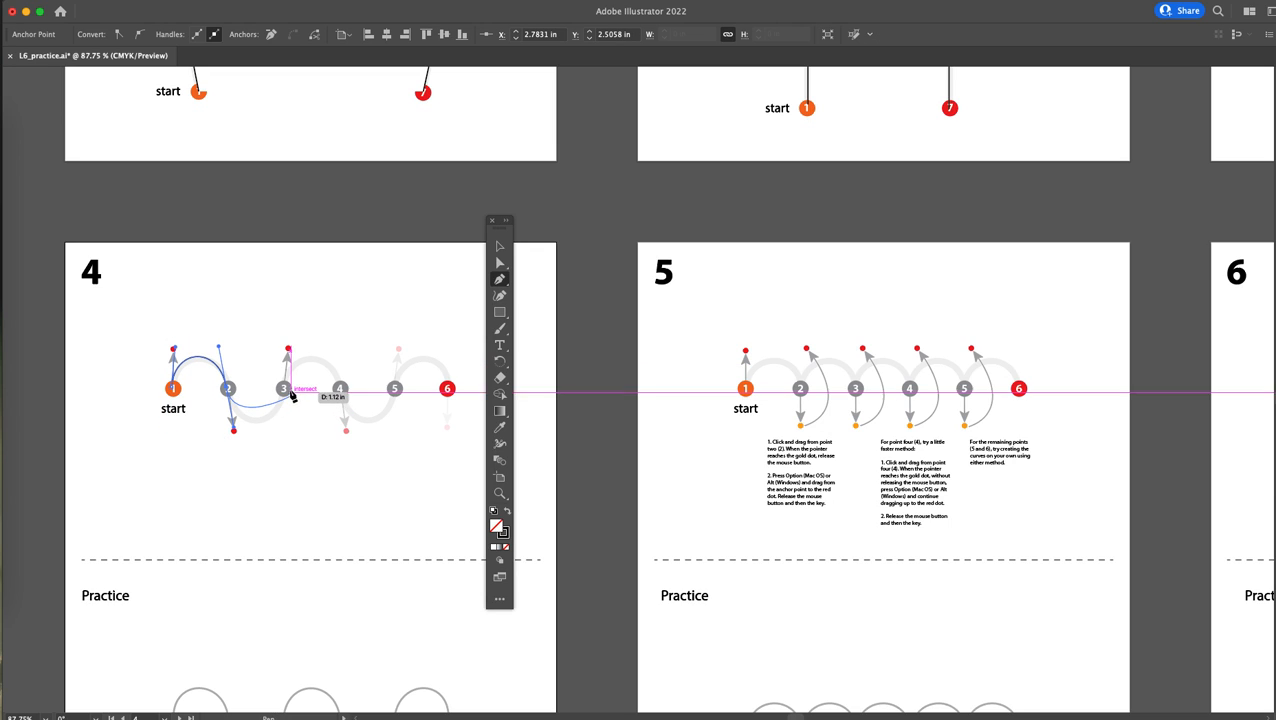
drag(283, 388, 288, 350)
drag(340, 388, 348, 434)
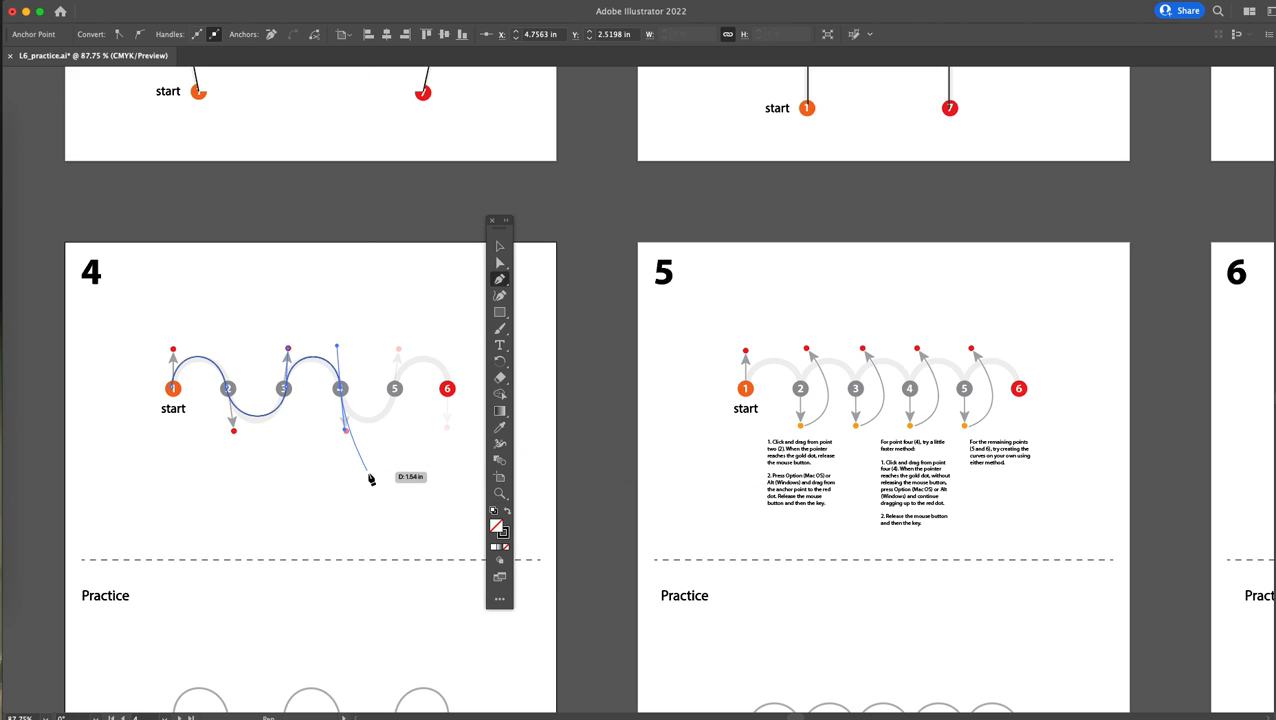
super+click(379, 478)
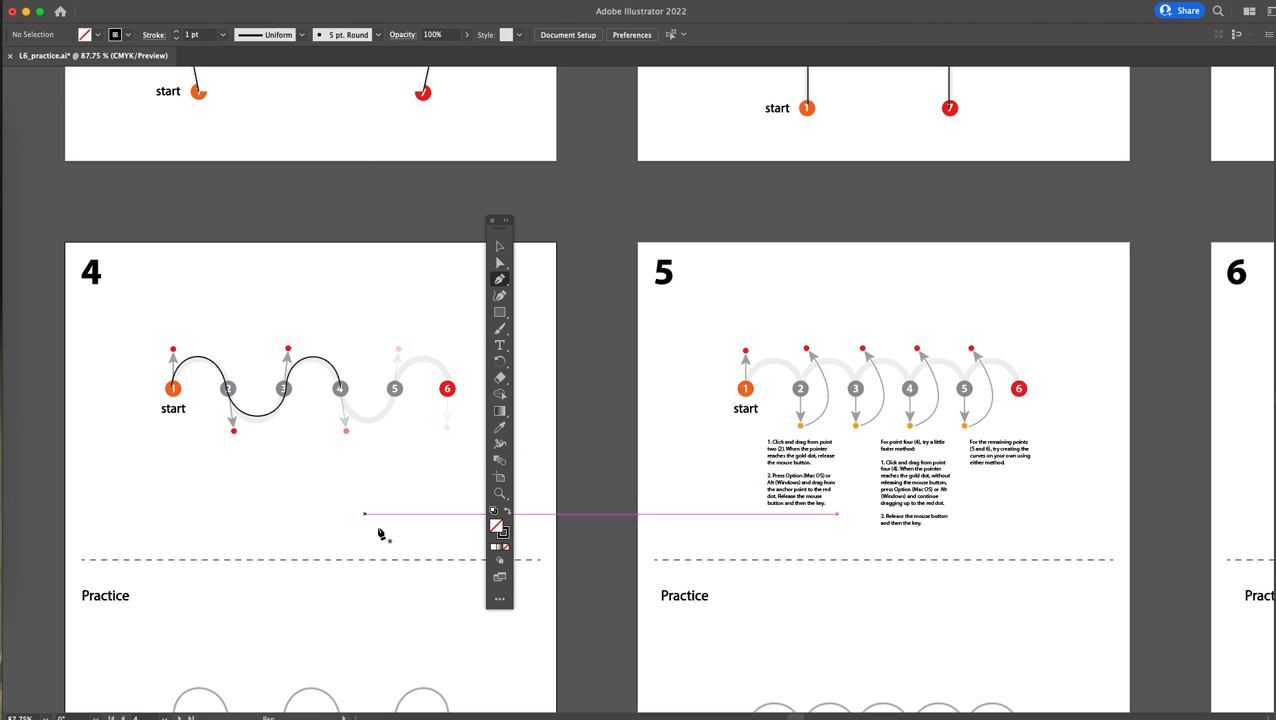
Trace the scallops on artboard 5 with Pen curves from point 1 to 4, redirecting the handles at points 2 to 4 to the upper red dots
super+click(727, 496)
drag(712, 453, 582, 336)
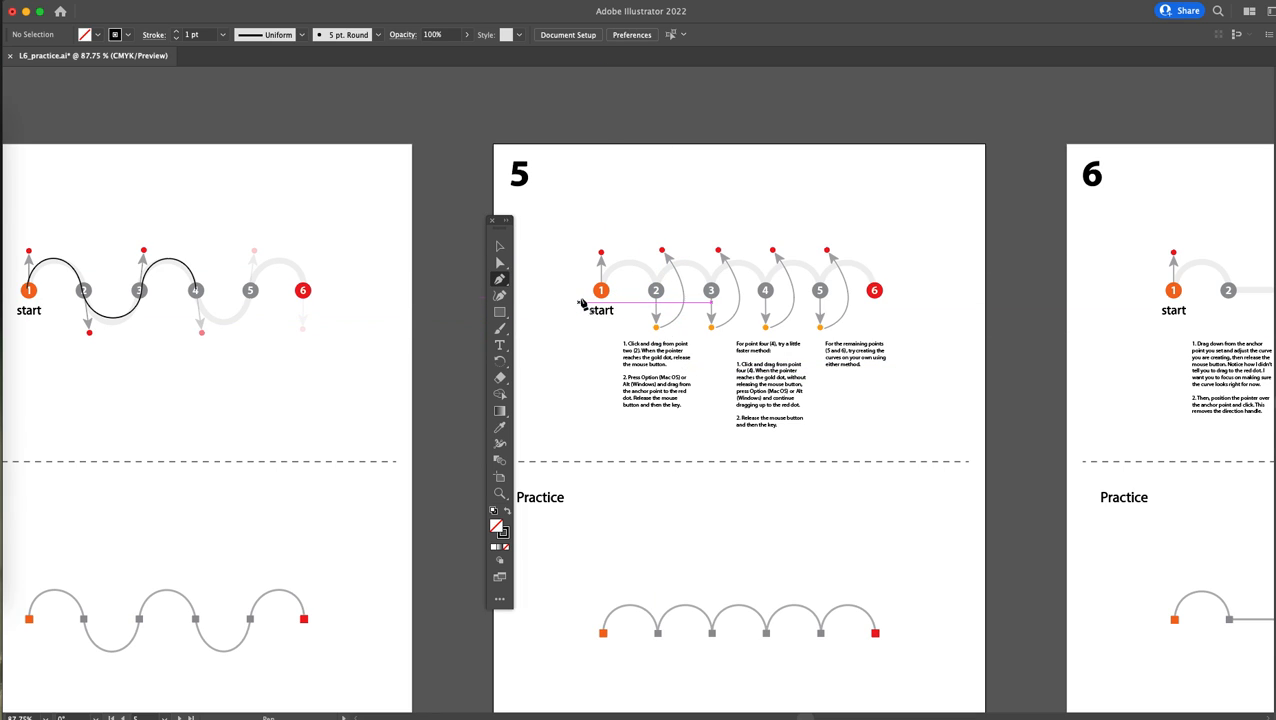
drag(600, 290, 600, 252)
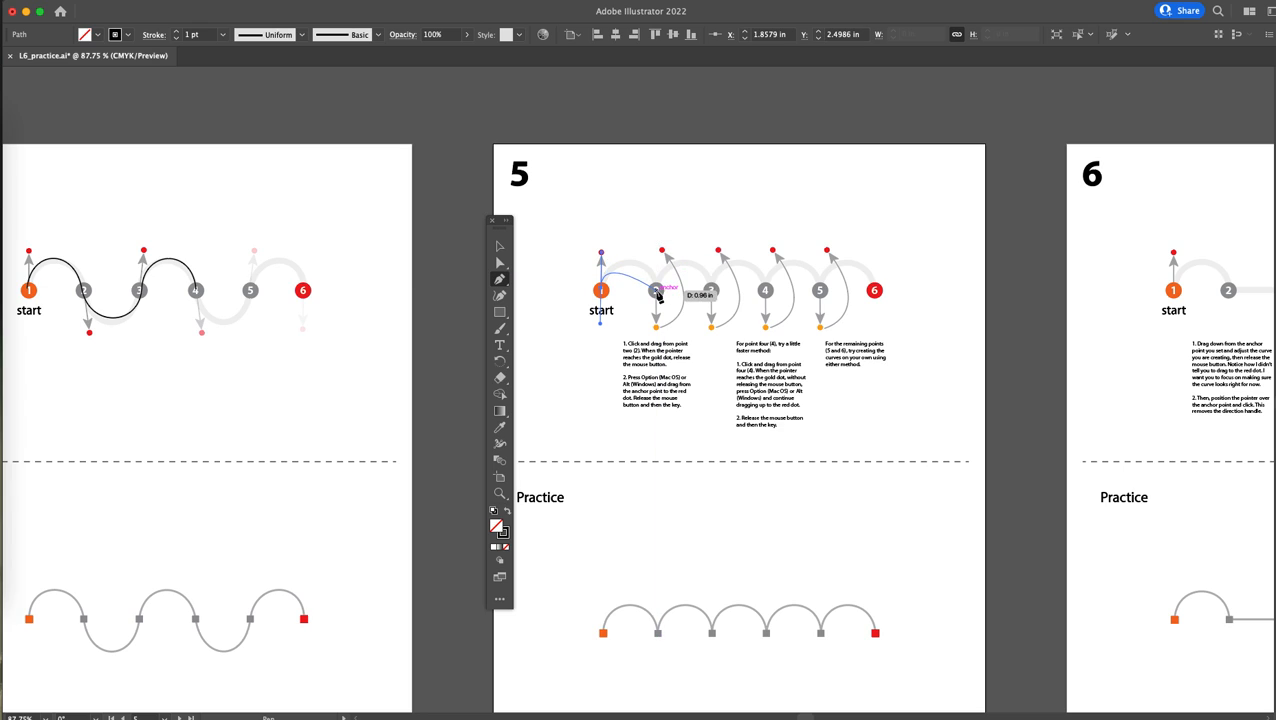
drag(656, 290, 658, 328)
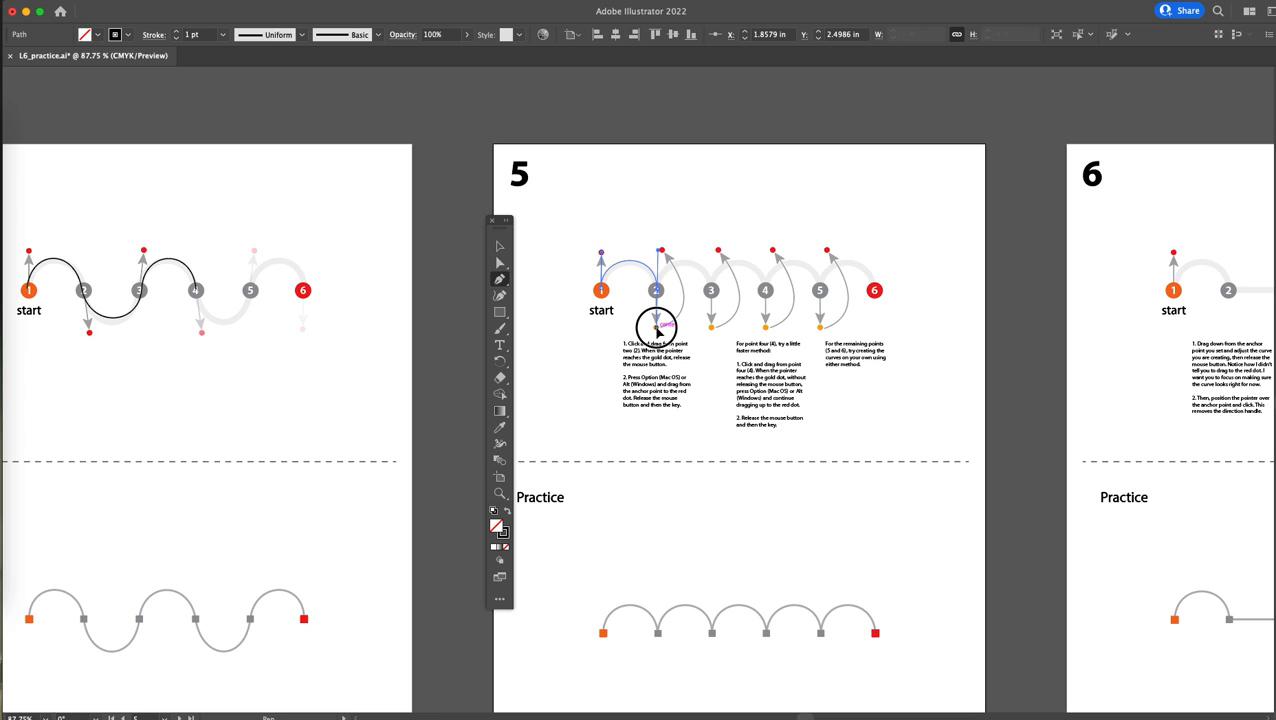
drag(656, 328, 662, 250)
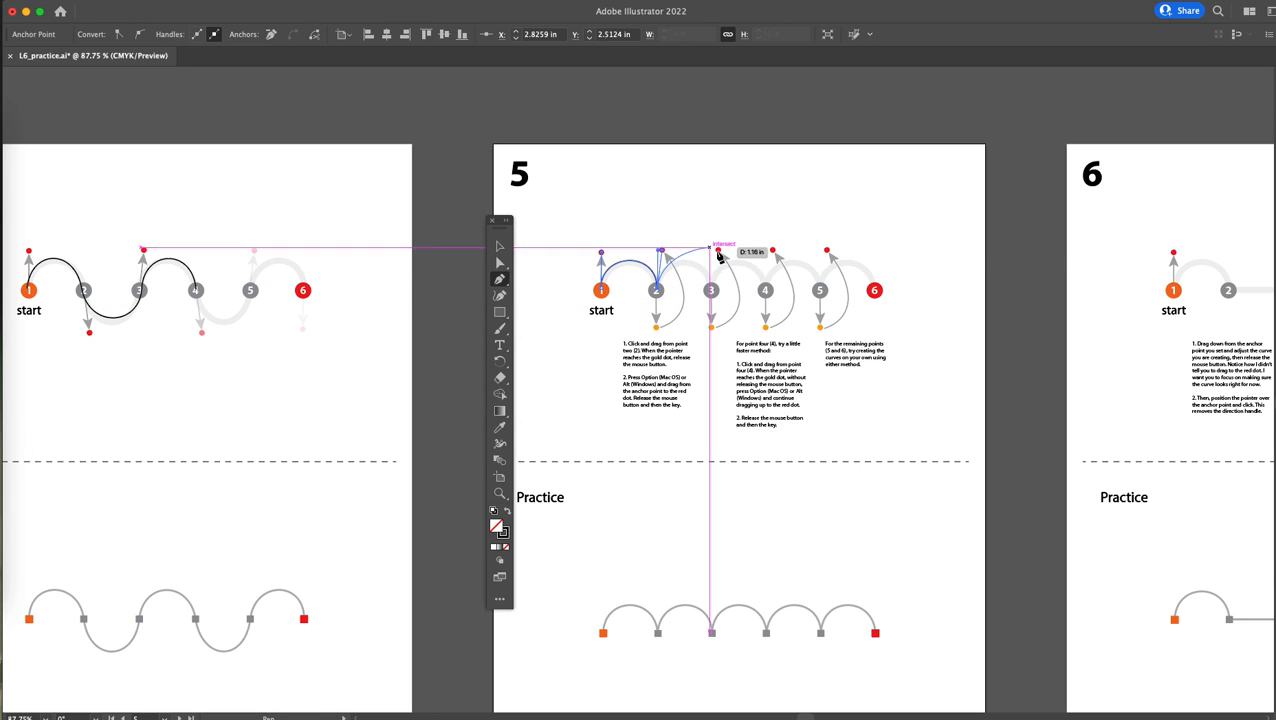
drag(712, 292, 714, 330)
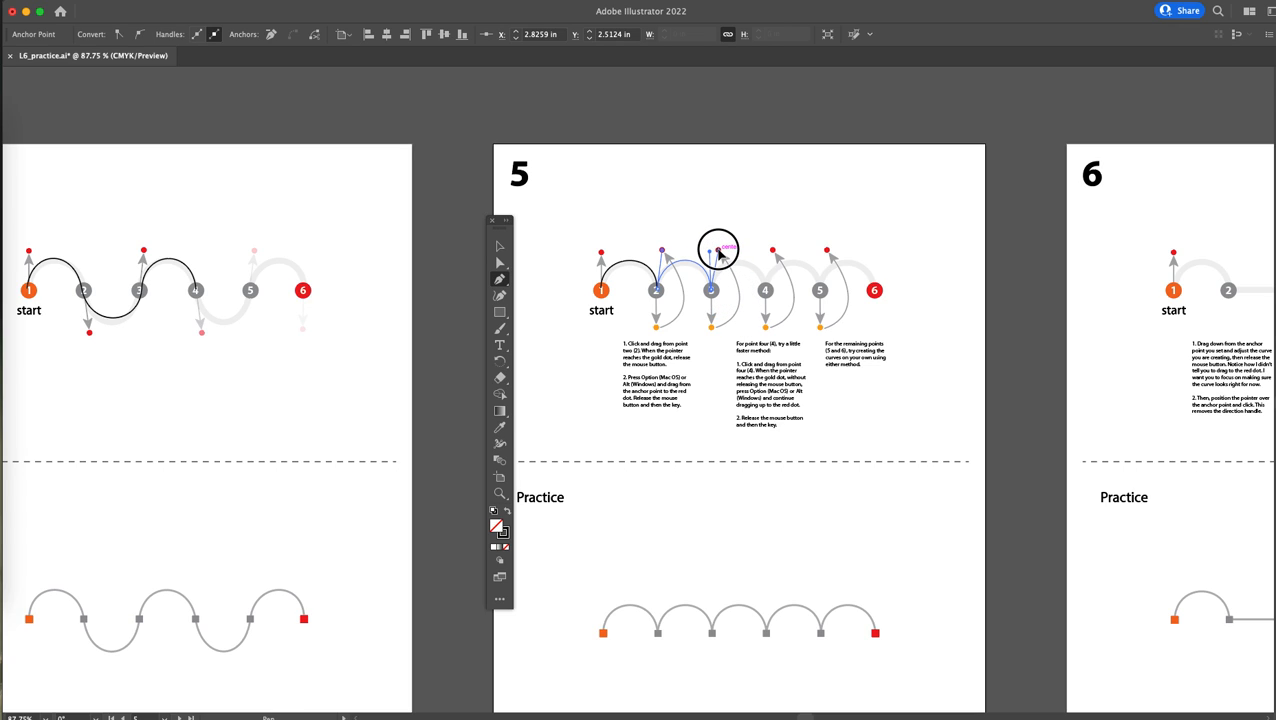
drag(765, 290, 772, 250)
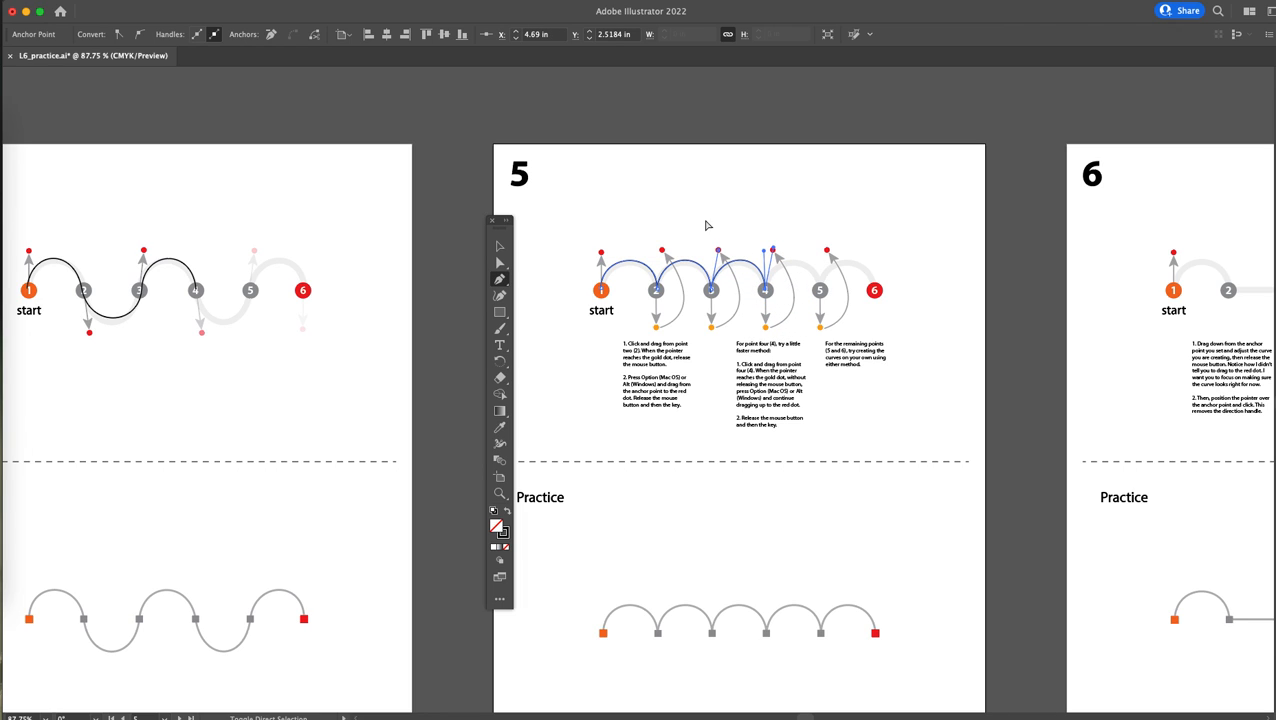
super+click(741, 222)
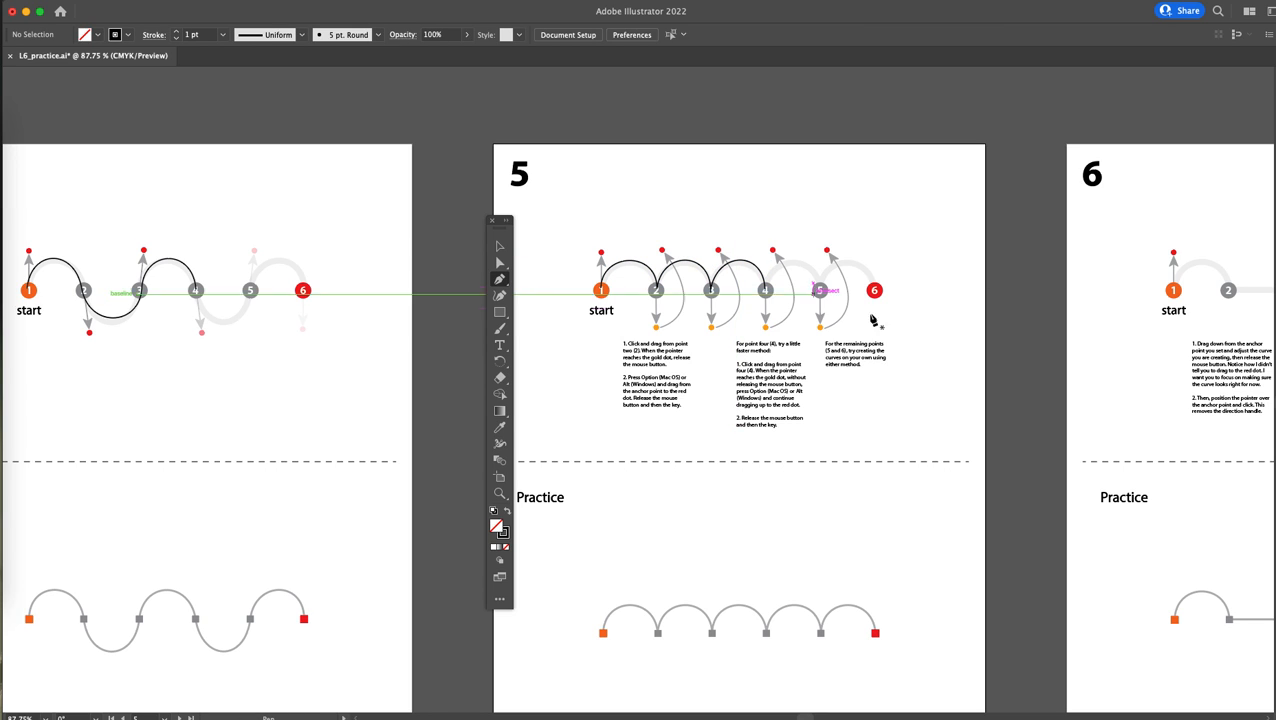
Start the artboard 6 path with a Pen curve from point 1 to 2 and remove the outgoing direction handle at point 2
drag(1125, 360, 588, 370)
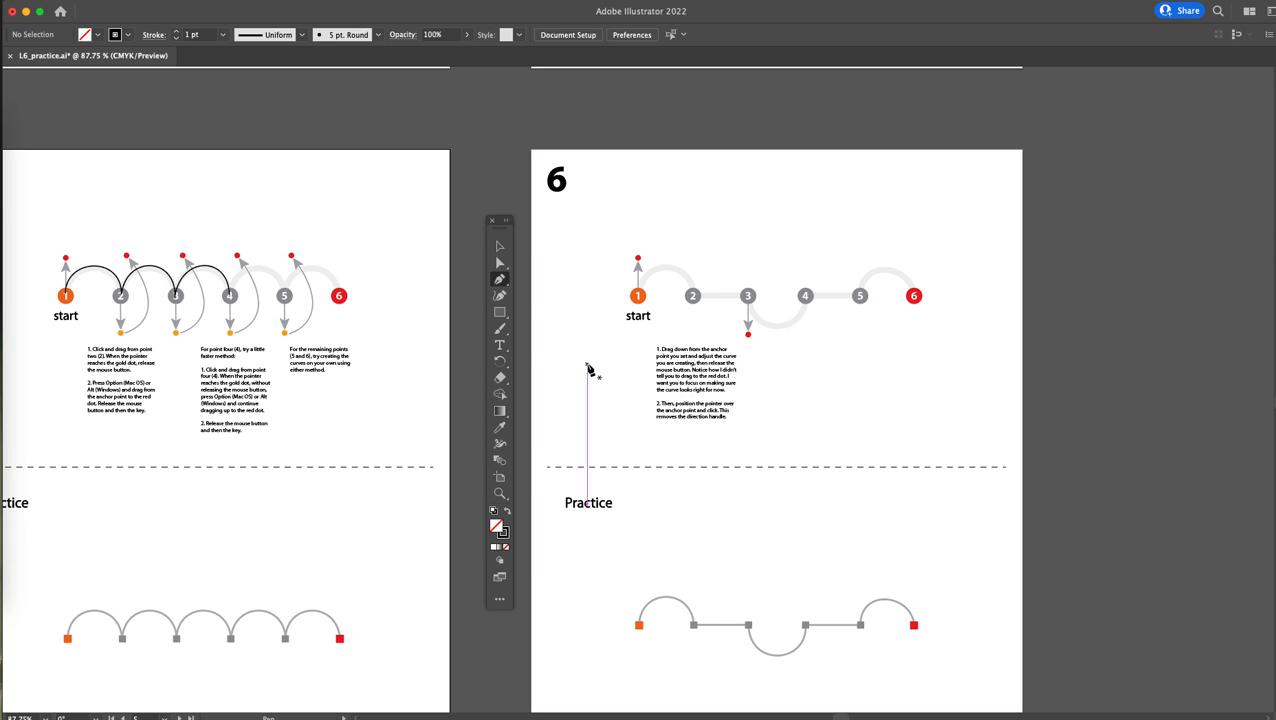
click(639, 297)
drag(640, 299, 638, 258)
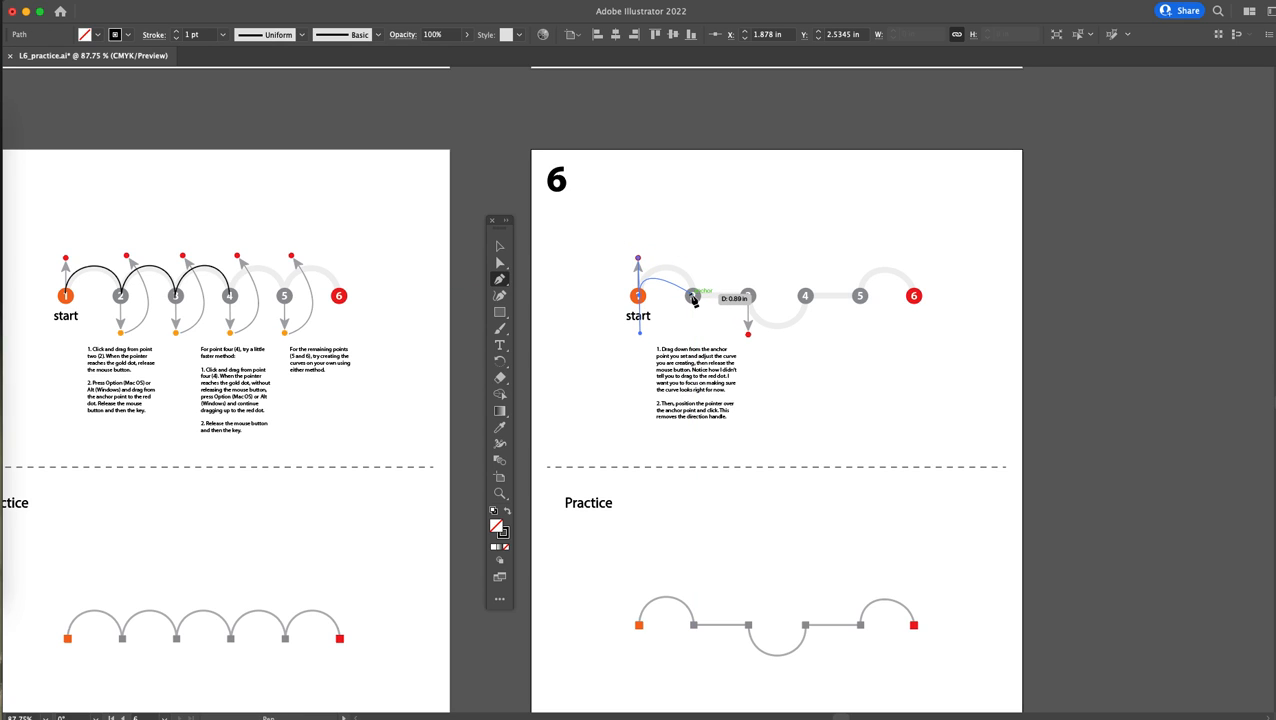
drag(694, 298, 701, 332)
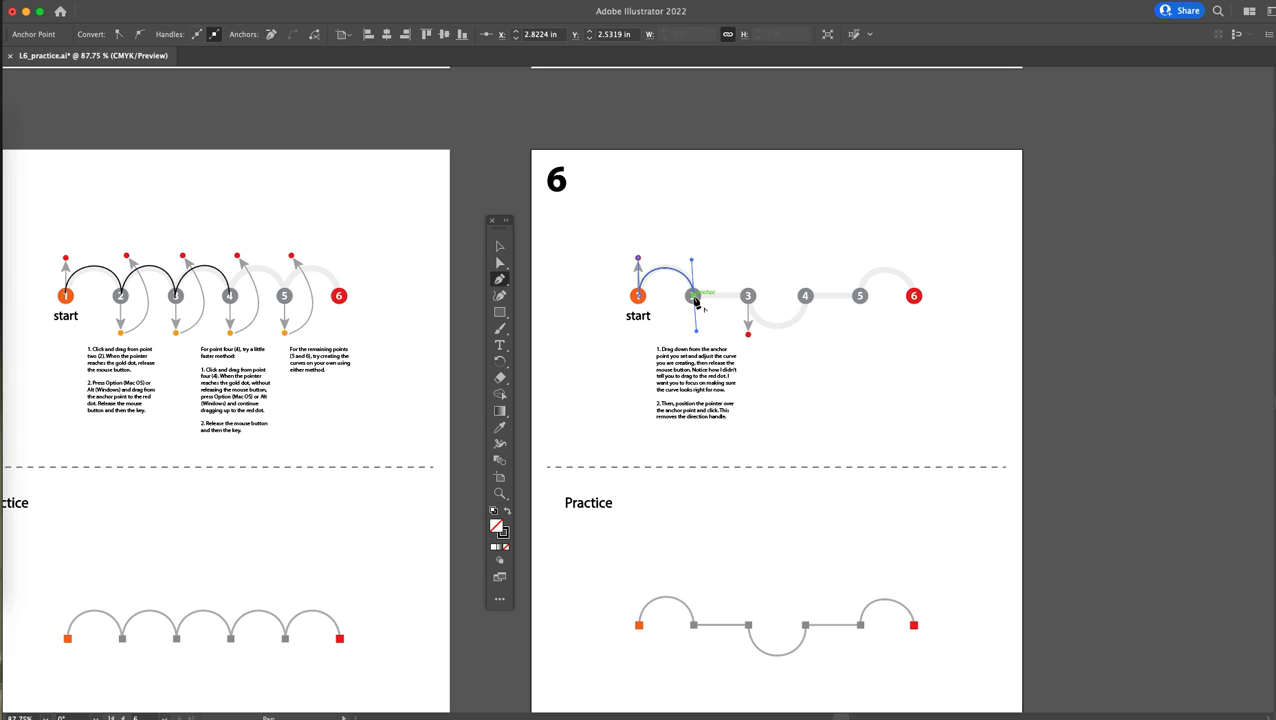
click(695, 300)
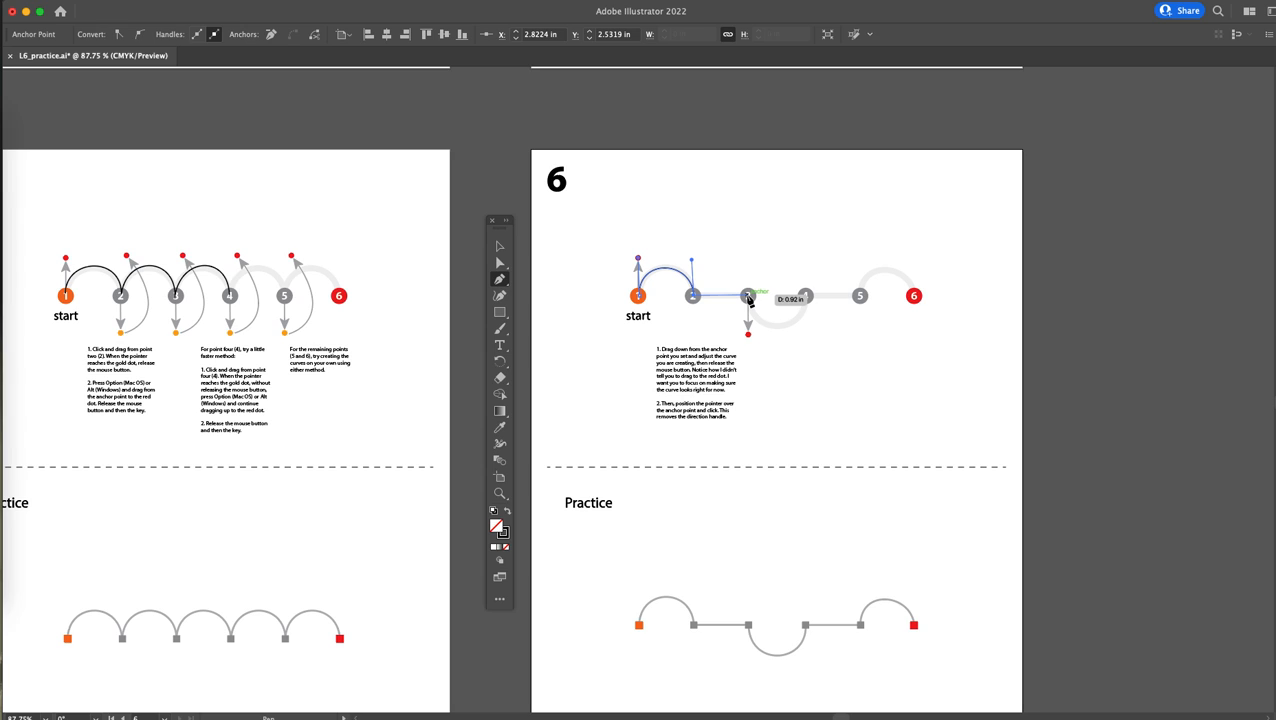
Add a straight segment to point 3 on artboard 6 and pull a new direction handle from that point to the red dot below
click(749, 298)
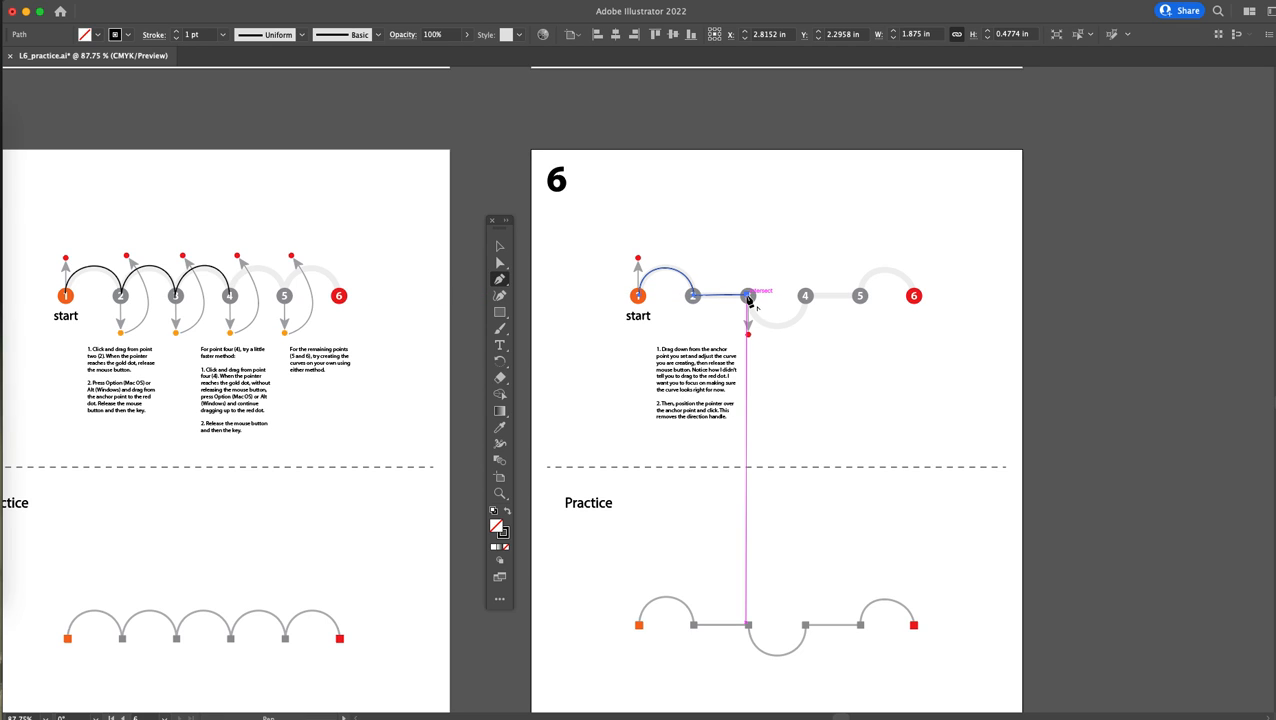
click(748, 297)
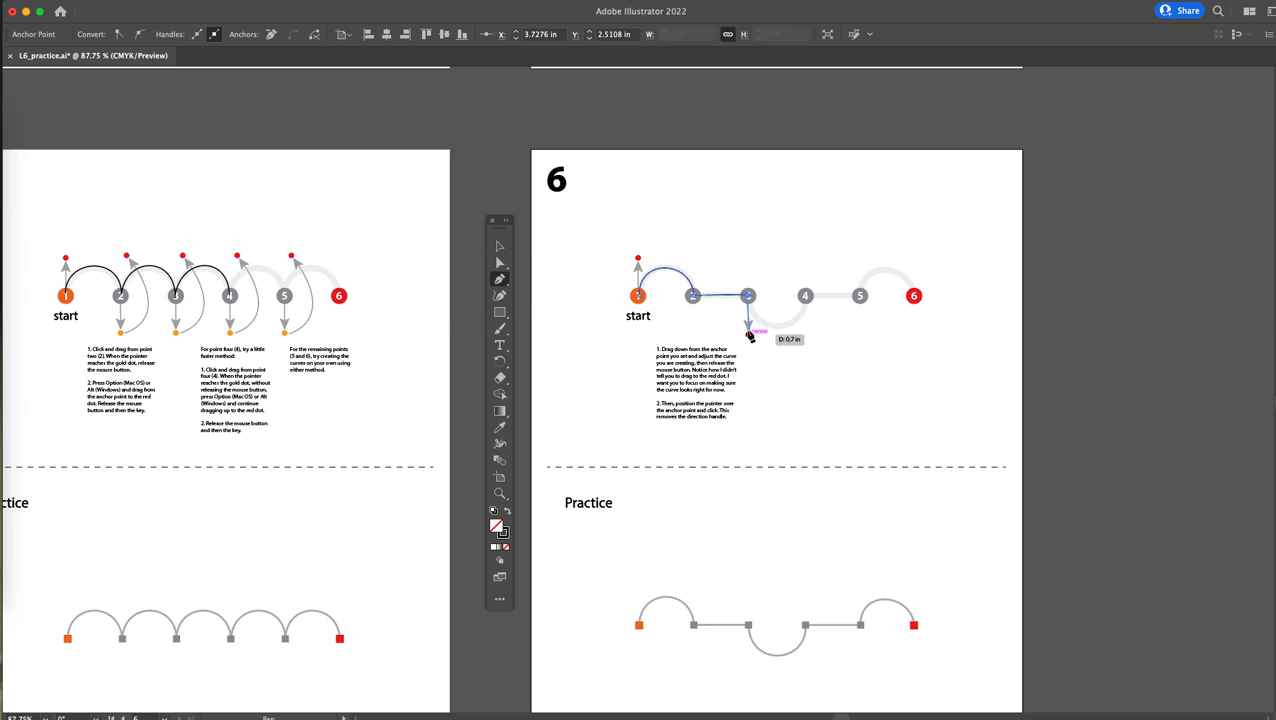
drag(748, 296, 749, 338)
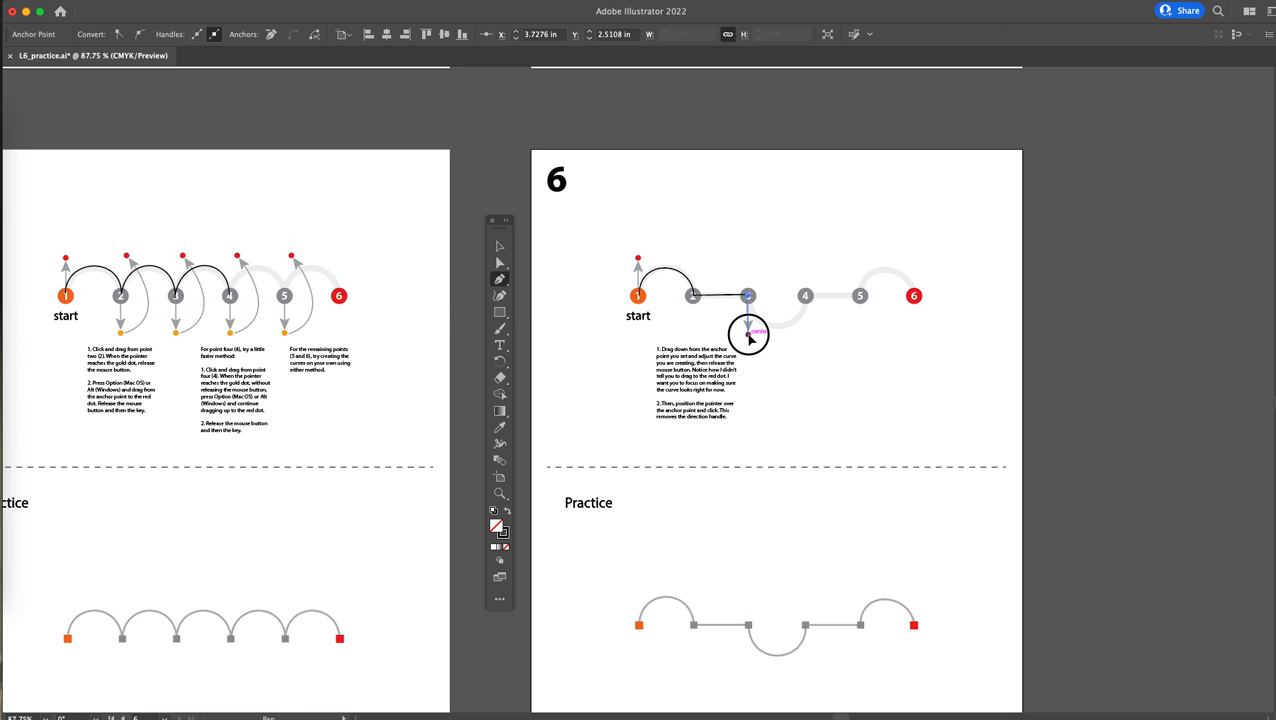
drag(749, 338, 750, 338)
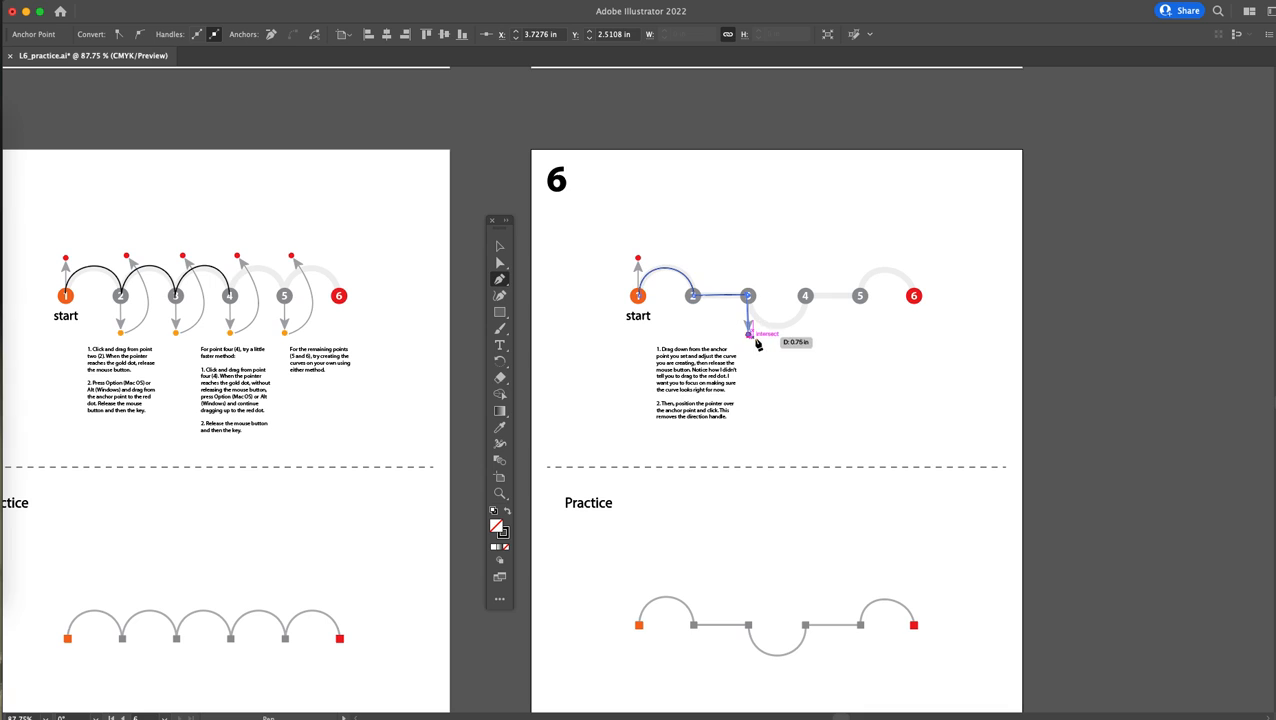